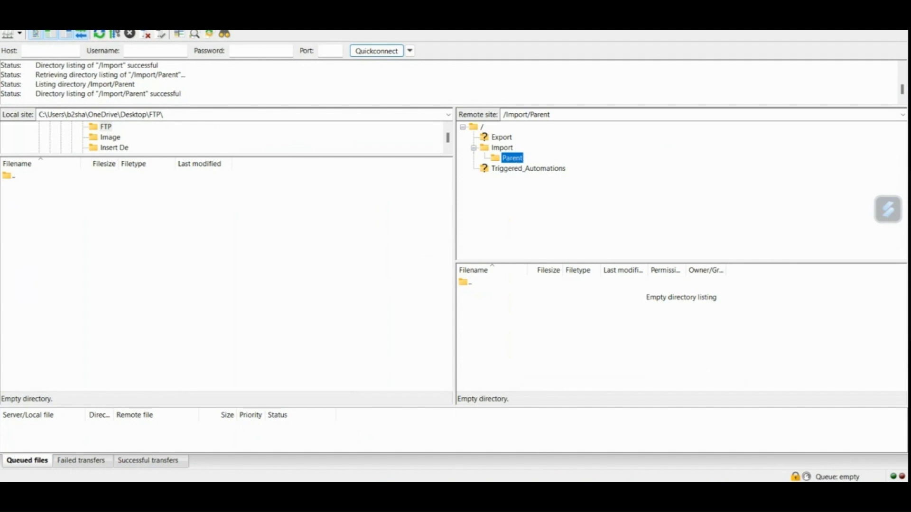
Switch to Setup in the browser, review the Parent_To_Child file location's properties and Import/Parent relative folder path, and save it
{"action": "left_click", "coordinate": [545, 491]}
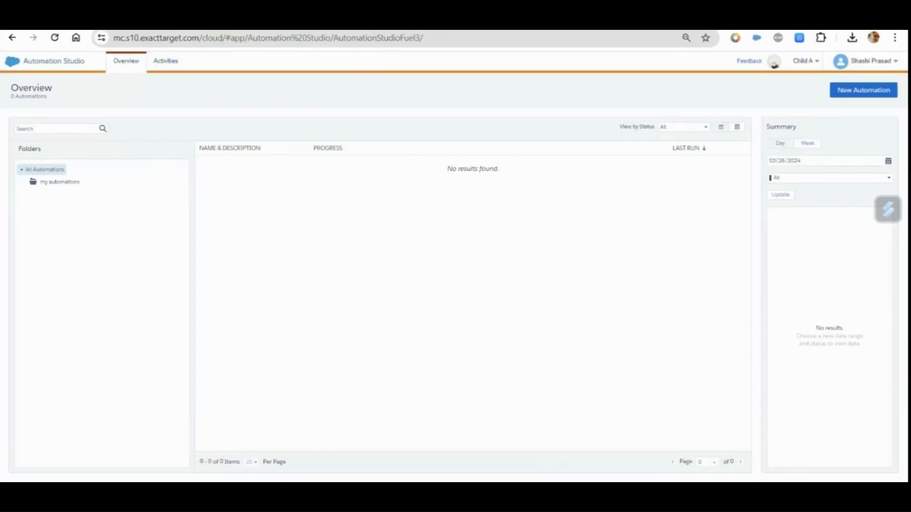
{"action": "left_click", "coordinate": [361, 21]}
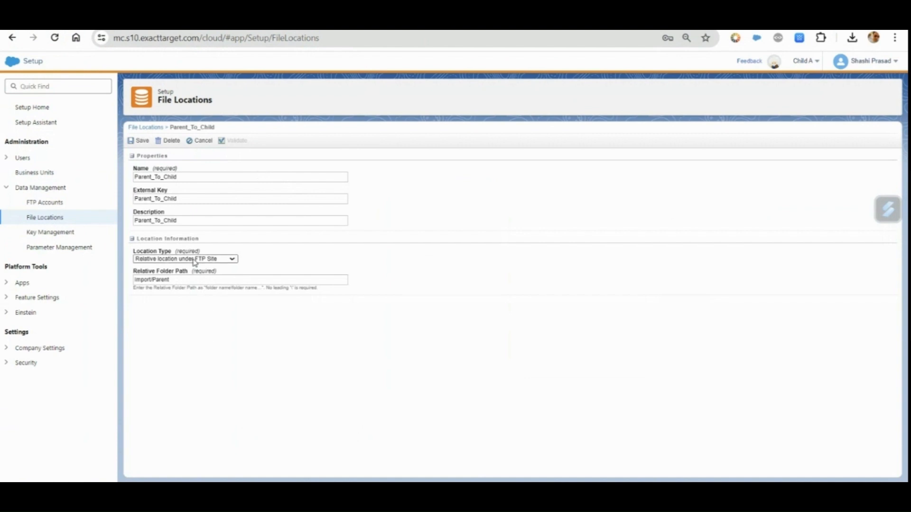
{"action": "left_click", "coordinate": [198, 179]}
{"action": "left_click", "coordinate": [189, 202]}
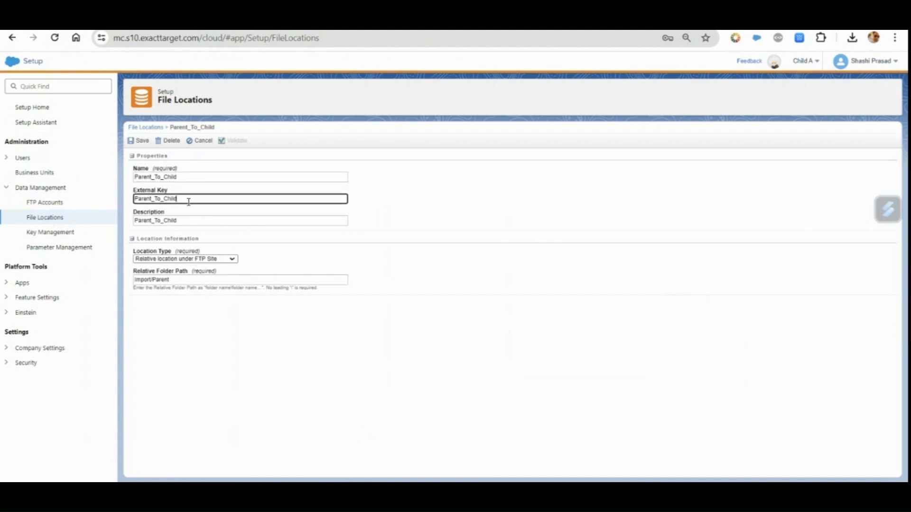
{"action": "left_click", "coordinate": [189, 218]}
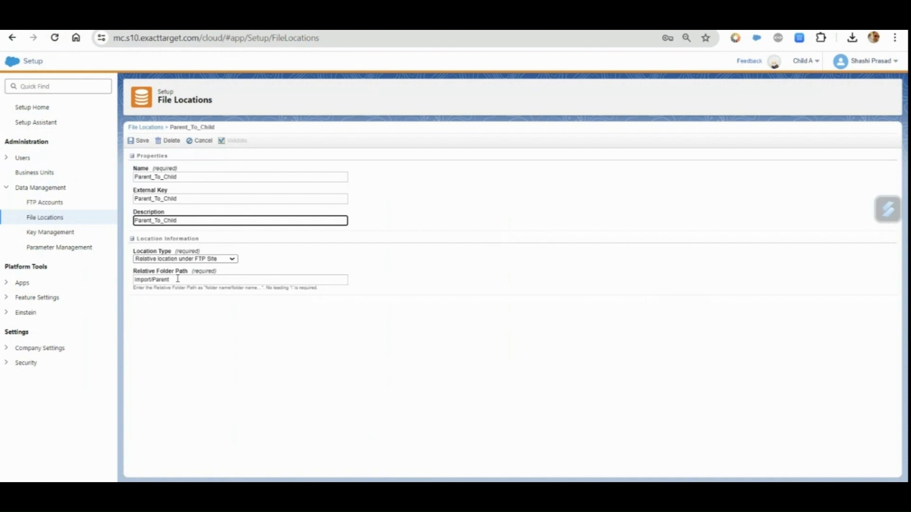
{"action": "left_click_drag", "start_coordinate": [178, 279], "coordinate": [135, 292]}
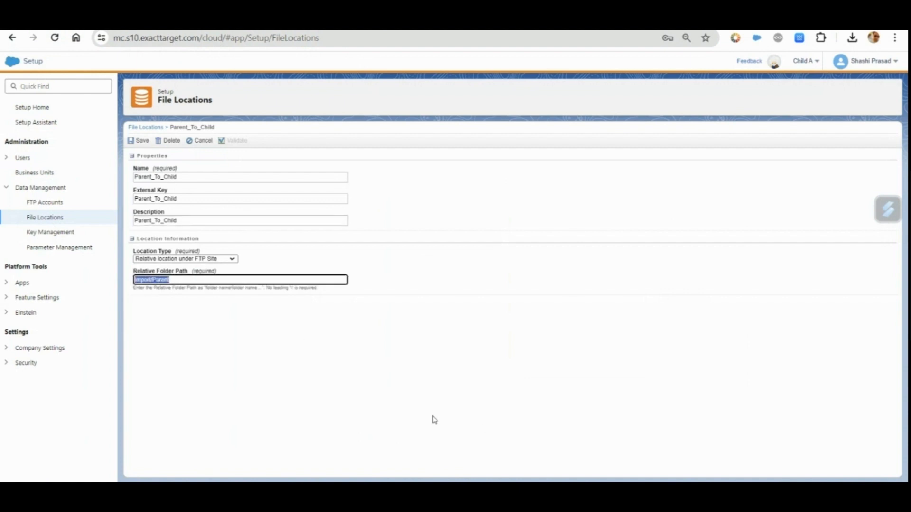
{"action": "left_click", "coordinate": [409, 411]}
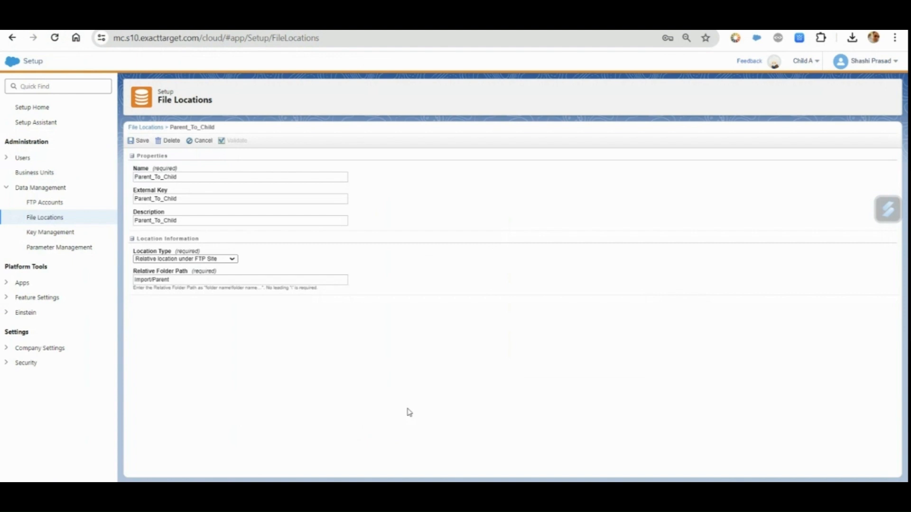
{"action": "left_click", "coordinate": [143, 141]}
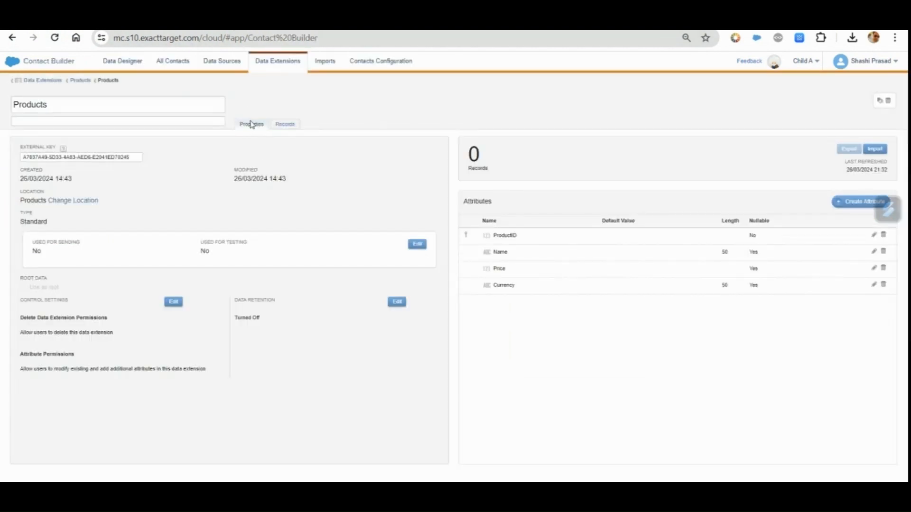
Open the Products data extension in Contact Builder and examine its name, properties and attributes
{"action": "left_click", "coordinate": [283, 65]}
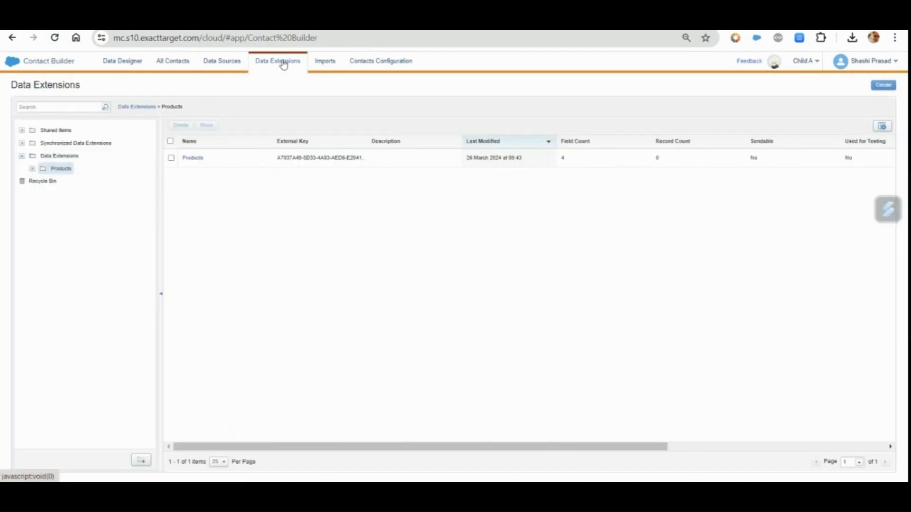
{"action": "left_click", "coordinate": [193, 159]}
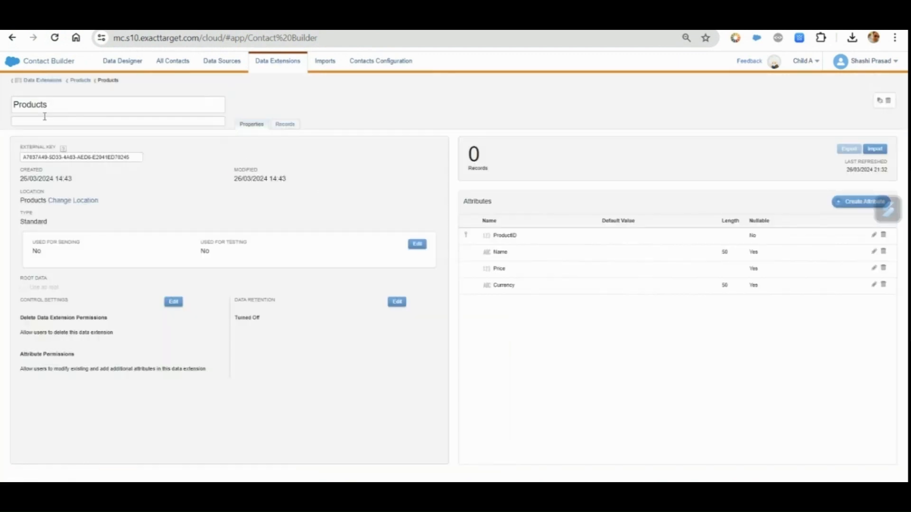
{"action": "left_click", "coordinate": [31, 105]}
{"action": "double_click", "coordinate": [31, 105]}
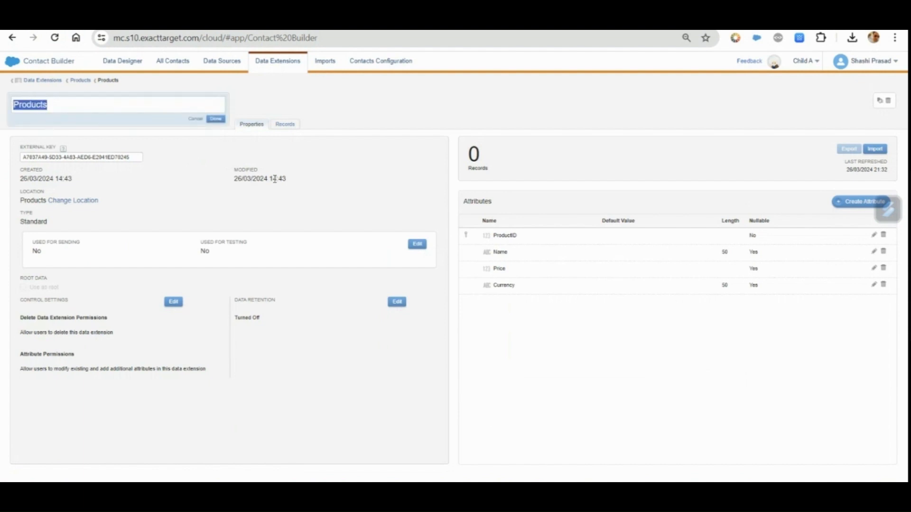
{"action": "left_click", "coordinate": [323, 183]}
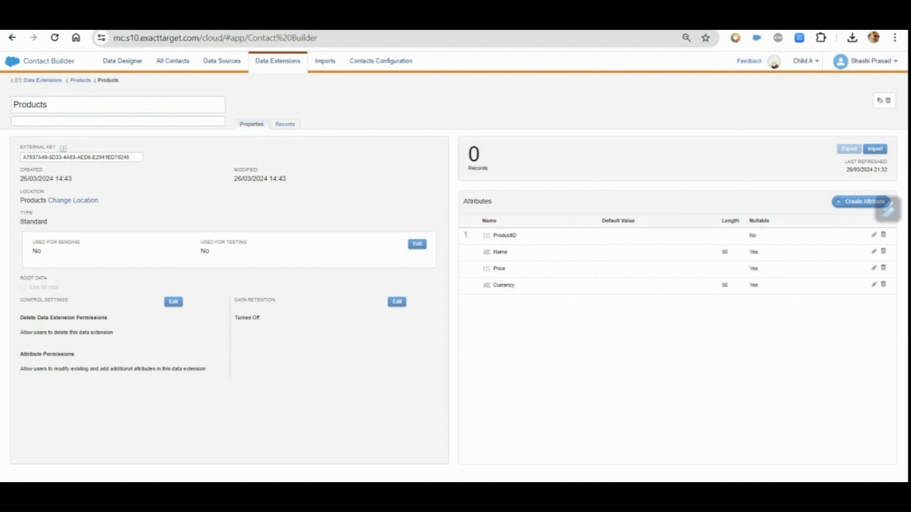
Create a new automation in Automation Studio and name it Products
{"action": "left_click", "coordinate": [57, 23]}
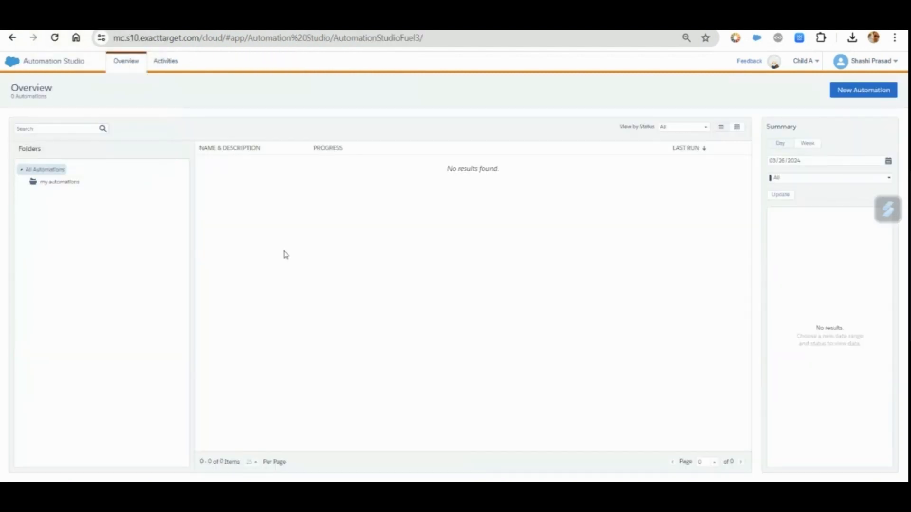
{"action": "left_click", "coordinate": [871, 94]}
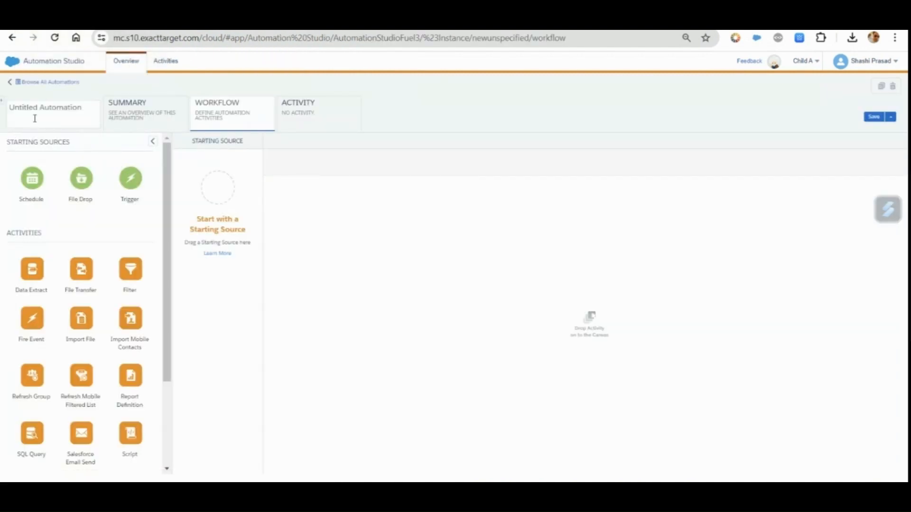
{"action": "left_click", "coordinate": [34, 119]}
{"action": "type", "text": "Products"}
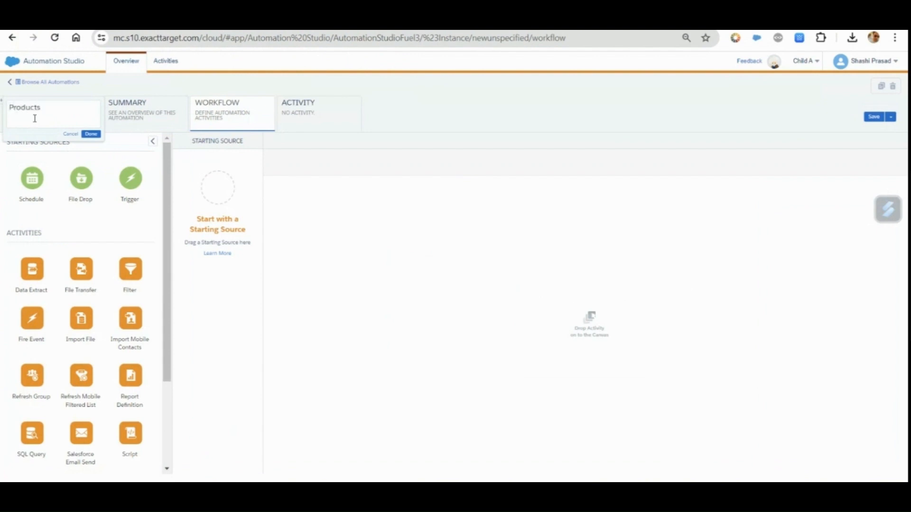
{"action": "left_click", "coordinate": [91, 134]}
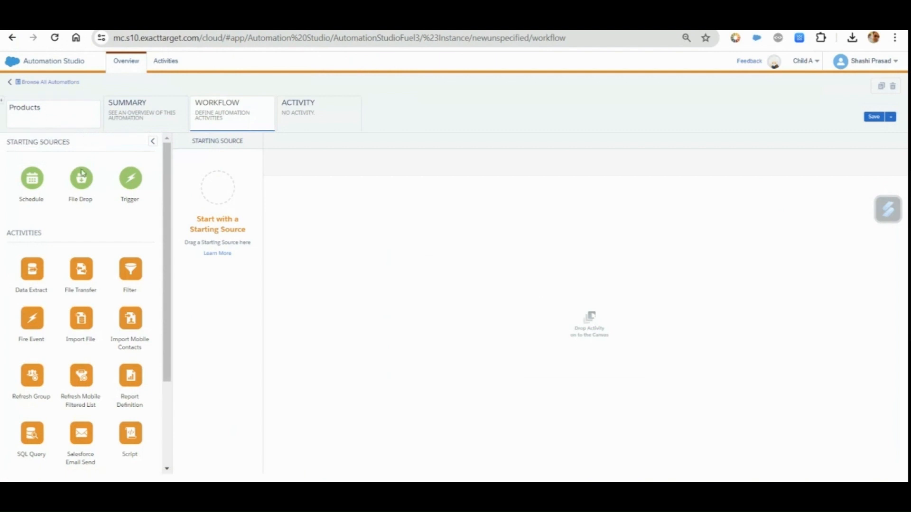
Add a File Drop starting source to the automation and set its directory to import/parent with no filename pattern
{"action": "left_click_drag", "start_coordinate": [80, 184], "coordinate": [219, 193]}
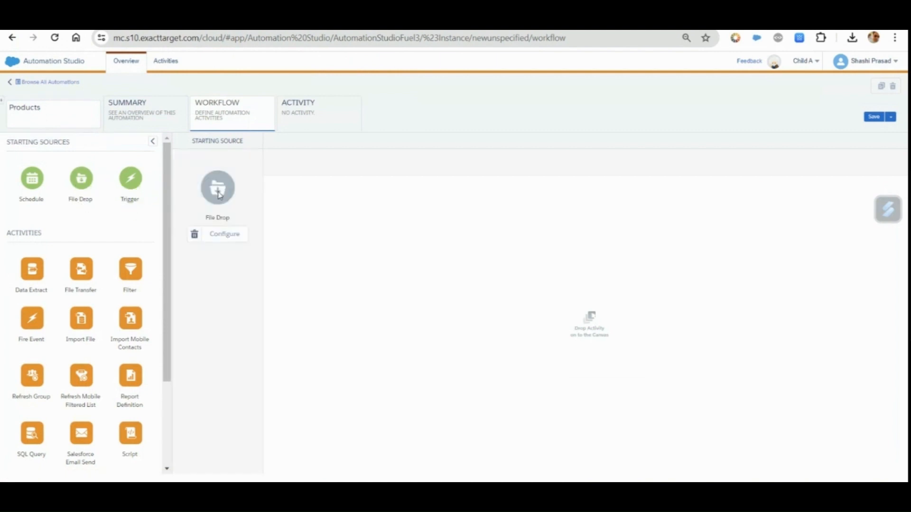
{"action": "left_click", "coordinate": [237, 236]}
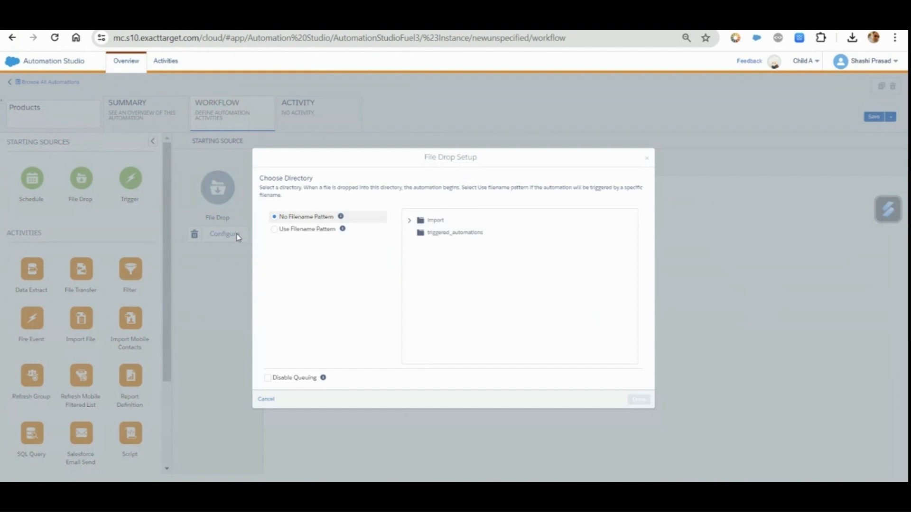
{"action": "left_click", "coordinate": [409, 220]}
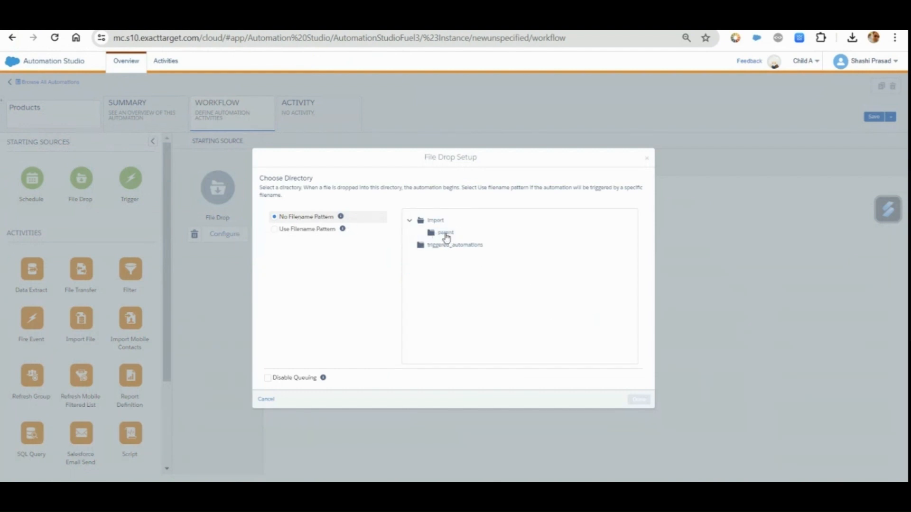
{"action": "left_click", "coordinate": [443, 234]}
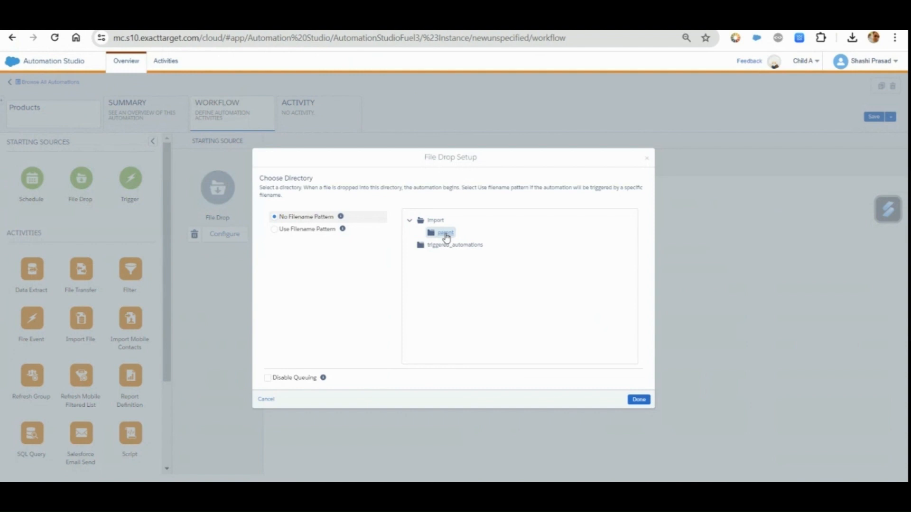
{"action": "left_click", "coordinate": [639, 400]}
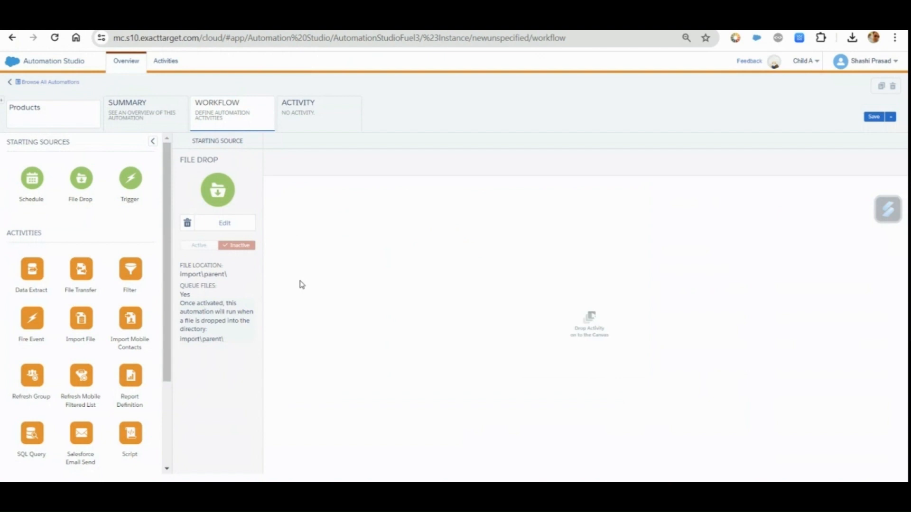
Add an Import File activity as the automation's first step and start a new import definition for it
{"action": "left_click_drag", "start_coordinate": [82, 326], "coordinate": [321, 217]}
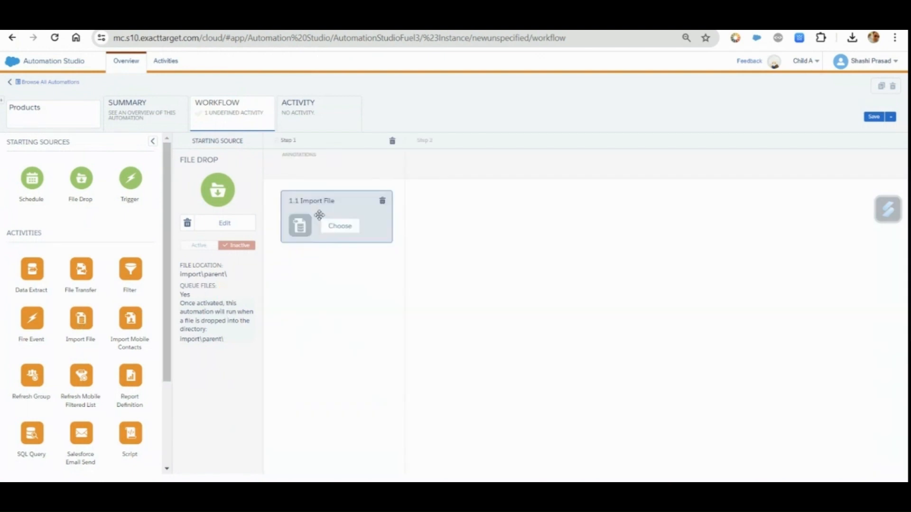
{"action": "left_click", "coordinate": [350, 232]}
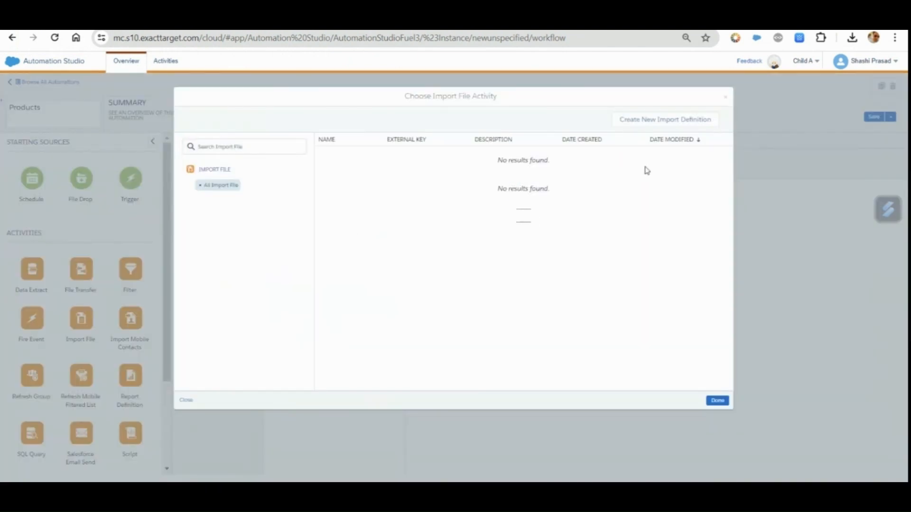
{"action": "left_click", "coordinate": [678, 120]}
Enter ParentToChild as the import definition's name, description and external key, and continue to the import file settings
{"action": "left_click", "coordinate": [332, 160]}
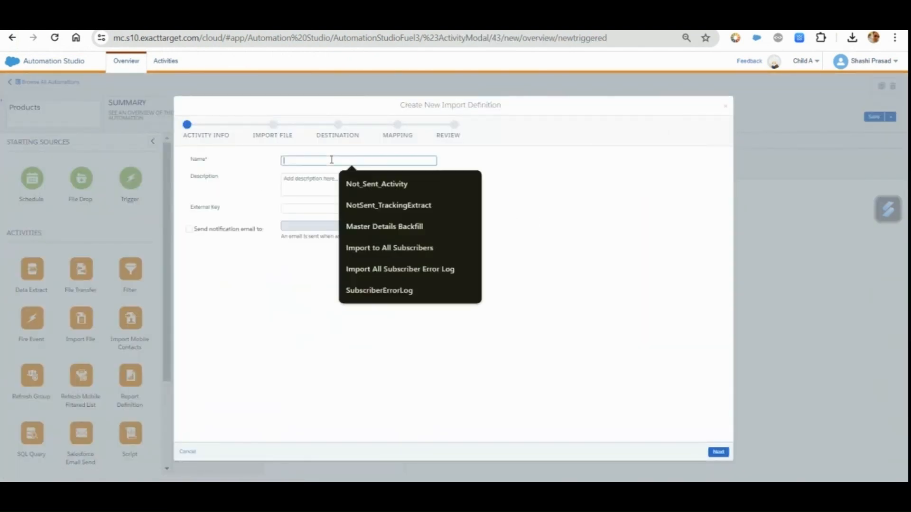
{"action": "type", "text": "ParentToChild"}
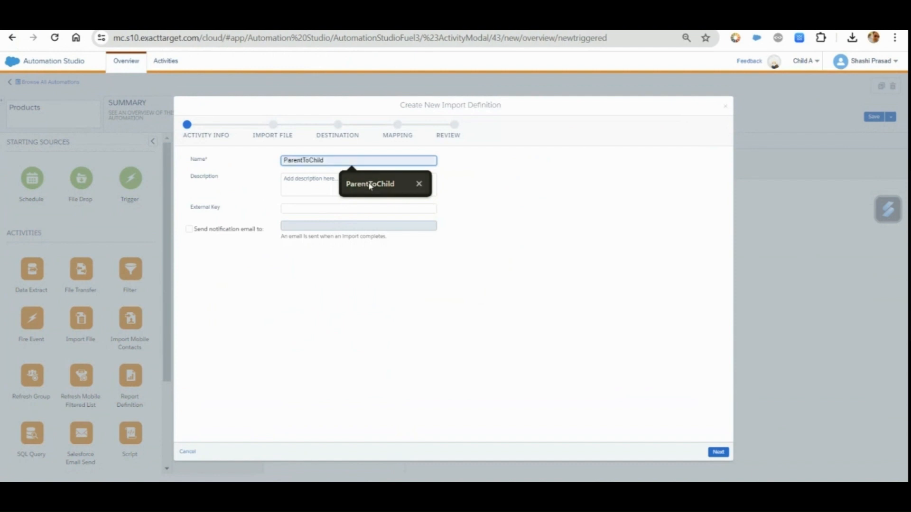
{"action": "left_click", "coordinate": [368, 183]}
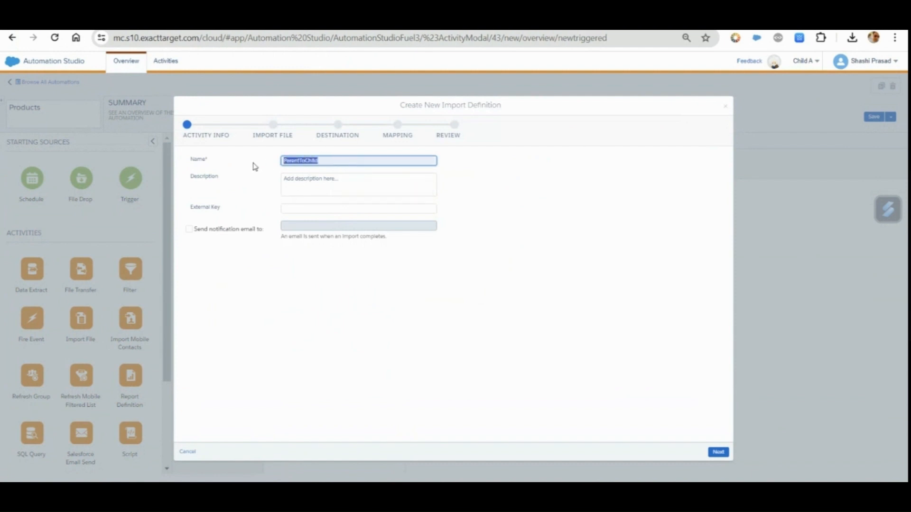
{"action": "left_click", "coordinate": [308, 179]}
{"action": "type", "text": "ParentToChild"}
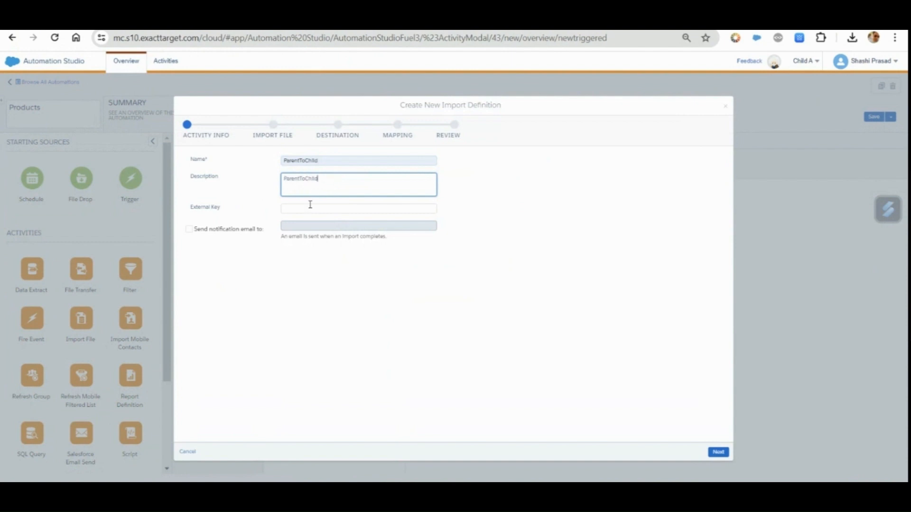
{"action": "left_click", "coordinate": [310, 206]}
{"action": "type", "text": "ParentToChild"}
{"action": "left_click", "coordinate": [337, 275]}
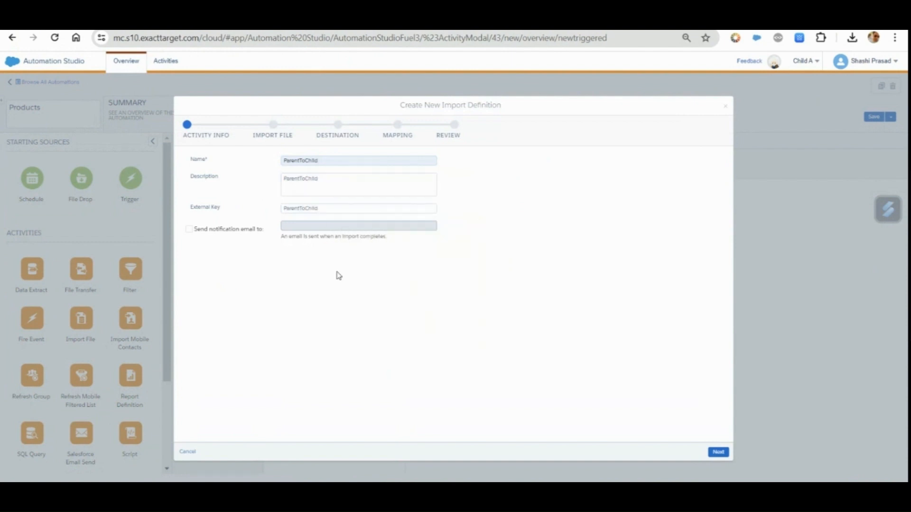
{"action": "left_click", "coordinate": [718, 453]}
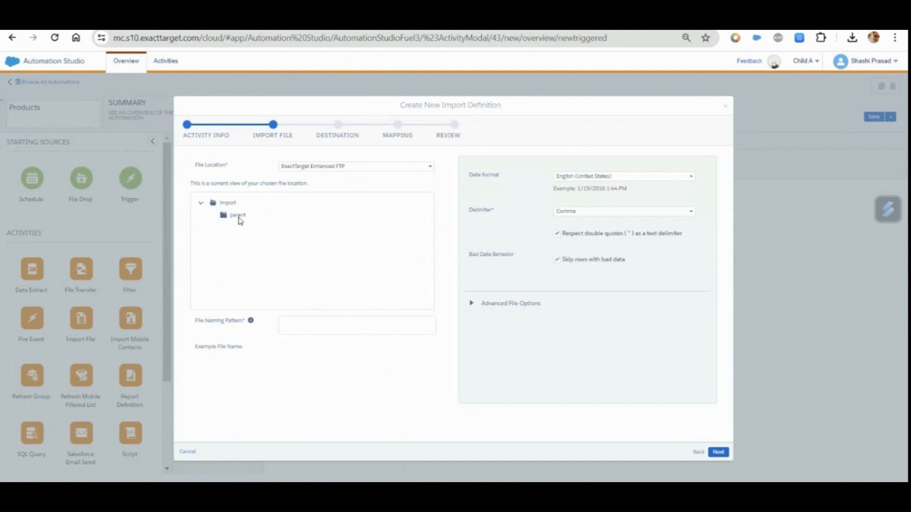
Set the import's file location to Parent_To_Child and its file naming pattern to %%BASEFILENAME_FROM_TRIGGER%%.csv
{"action": "left_click", "coordinate": [305, 167]}
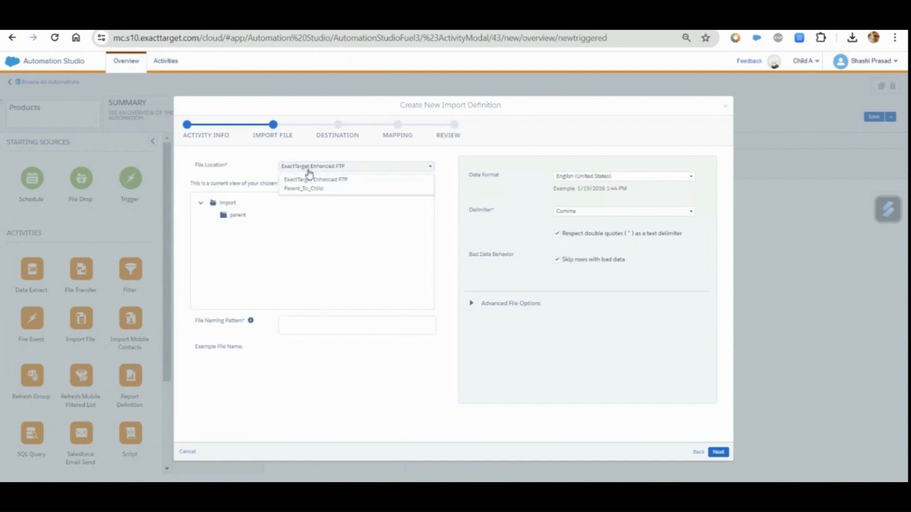
{"action": "left_click", "coordinate": [313, 190]}
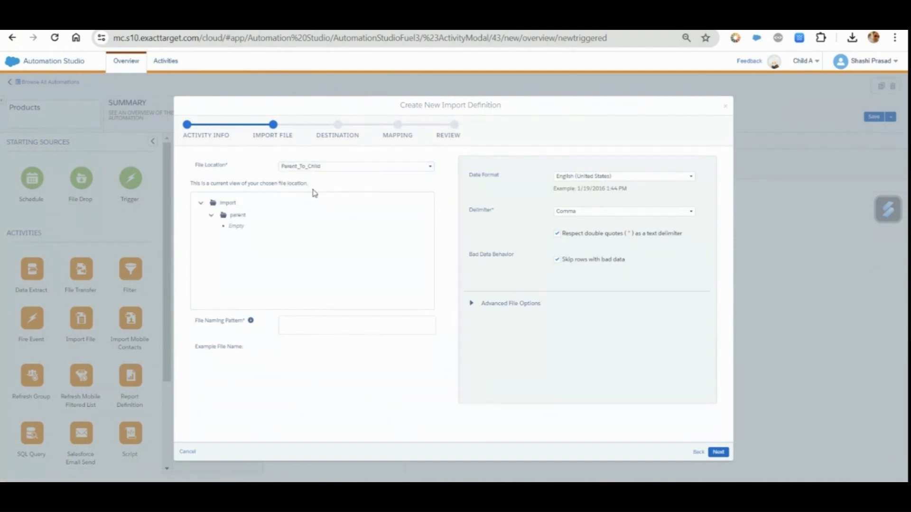
{"action": "left_click", "coordinate": [291, 326]}
{"action": "type", "text": "%%BASEFILENAME_FROM_TRIGGER%%.csv"}
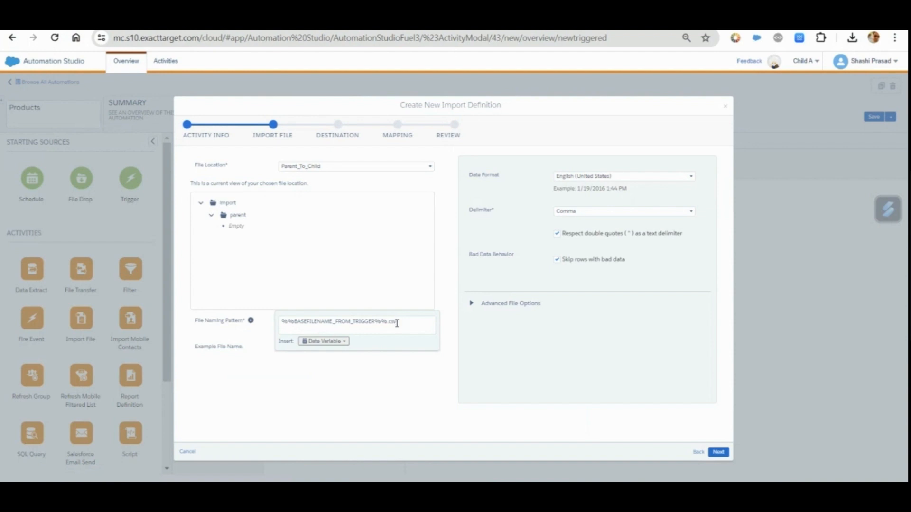
Set the blank file behavior to Skip blank file in the advanced file options and continue to the destination settings
{"action": "left_click", "coordinate": [472, 303]}
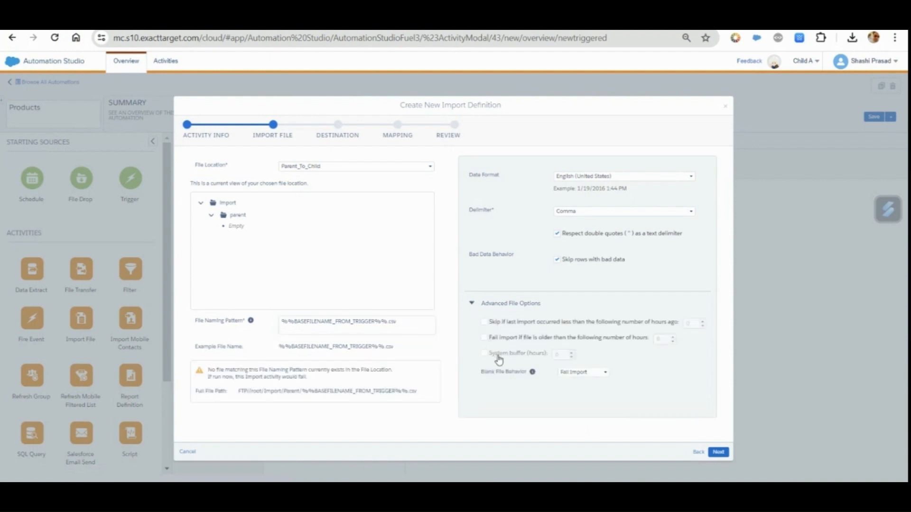
{"action": "left_click", "coordinate": [570, 375]}
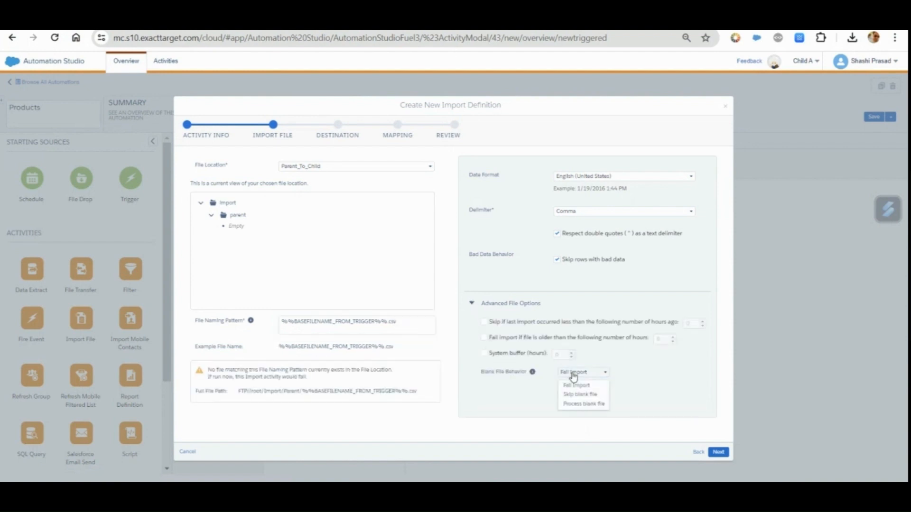
{"action": "left_click", "coordinate": [585, 395]}
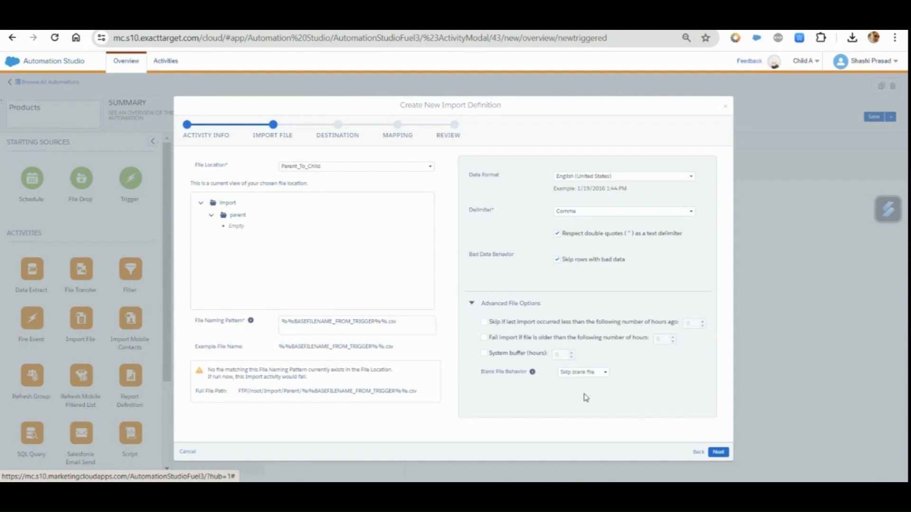
{"action": "left_click", "coordinate": [718, 452]}
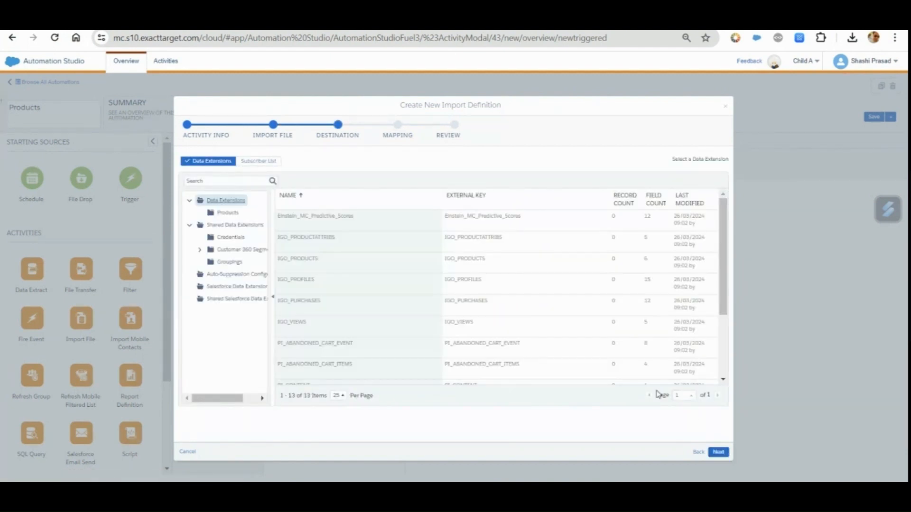
Choose the Products data extension from the Products folder as the import's destination and continue to the mapping settings
{"action": "left_click", "coordinate": [225, 213]}
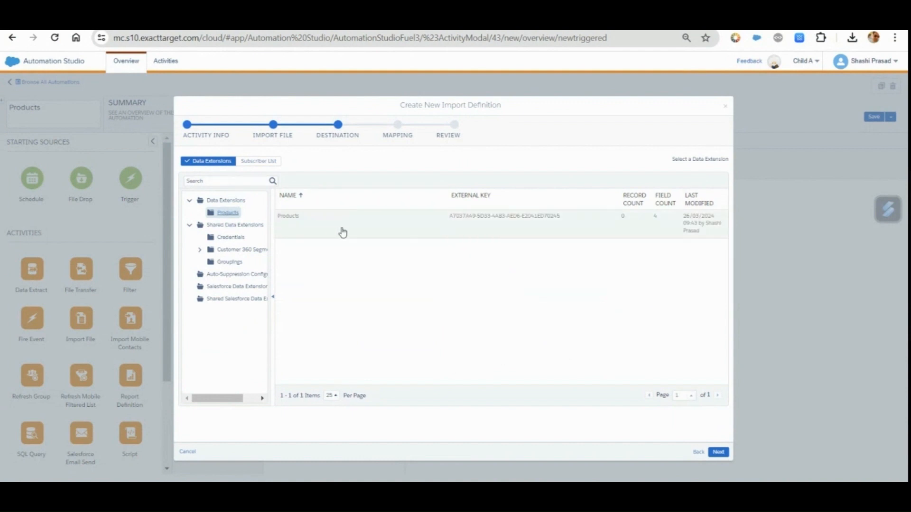
{"action": "left_click", "coordinate": [342, 231]}
{"action": "left_click", "coordinate": [718, 452]}
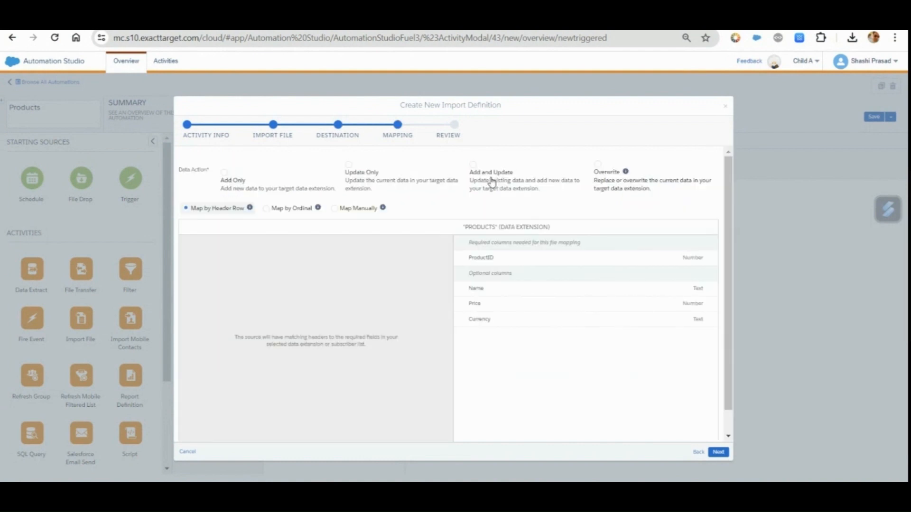
Set the import's data action to Add and Update, keeping Map by Header Row, and finish creating the import definition
{"action": "left_click", "coordinate": [491, 182]}
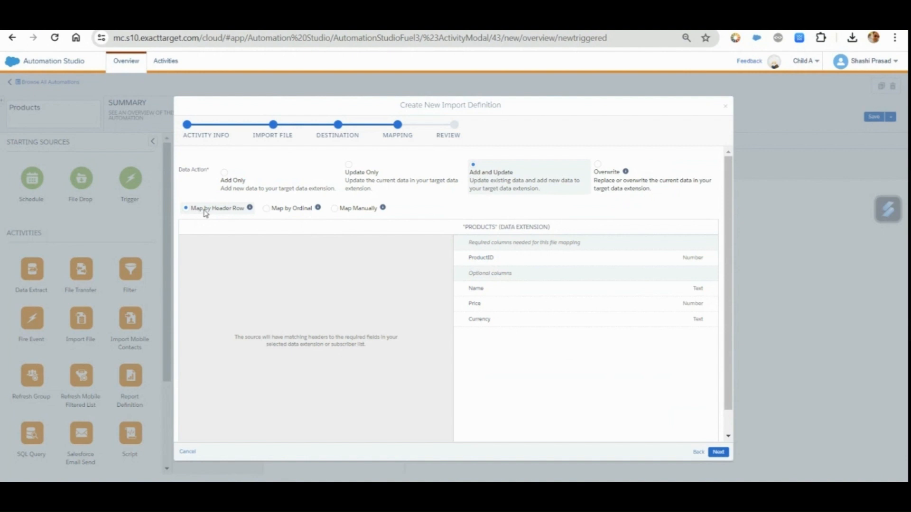
{"action": "left_click", "coordinate": [719, 453]}
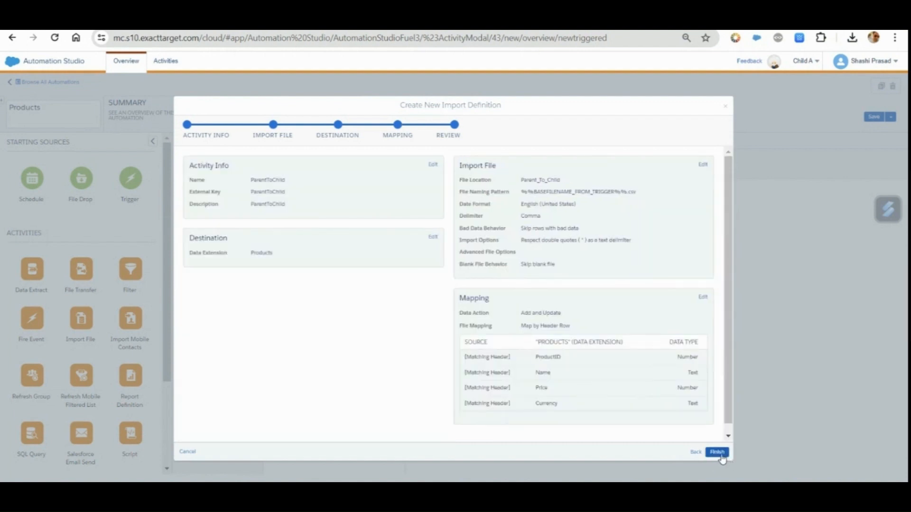
{"action": "left_click", "coordinate": [720, 453]}
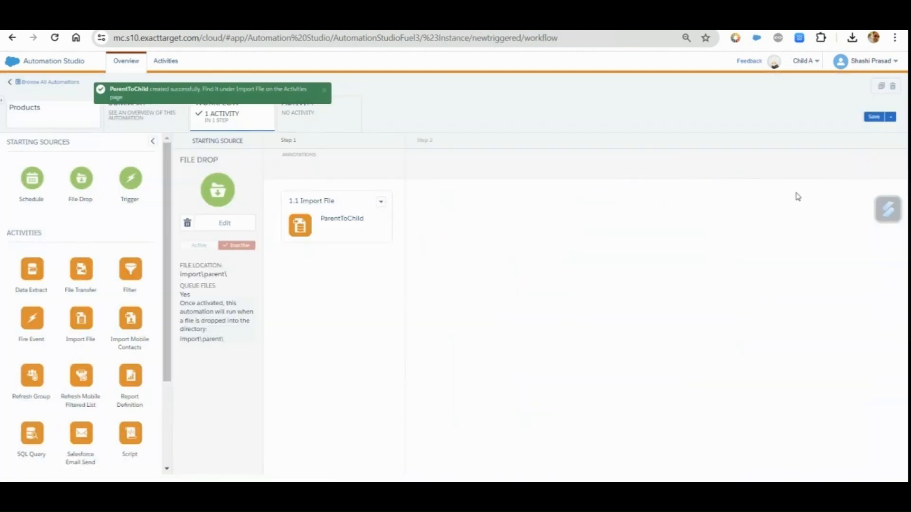
Save the Products automation and activate its File Drop starting source
{"action": "left_click", "coordinate": [874, 117]}
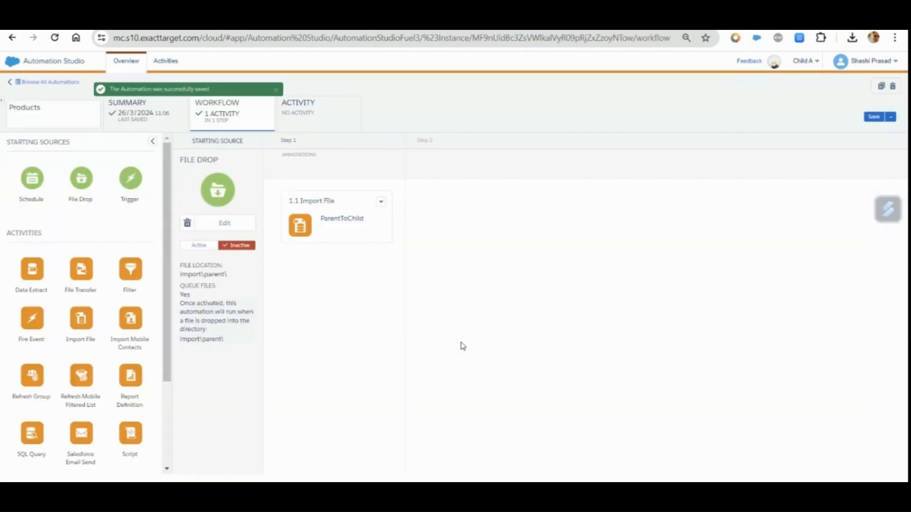
{"action": "left_click", "coordinate": [201, 245]}
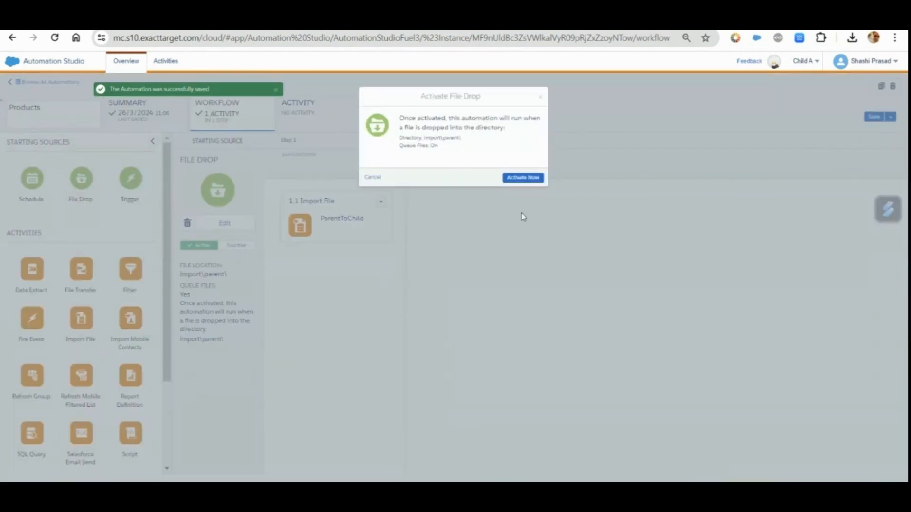
{"action": "left_click", "coordinate": [526, 178]}
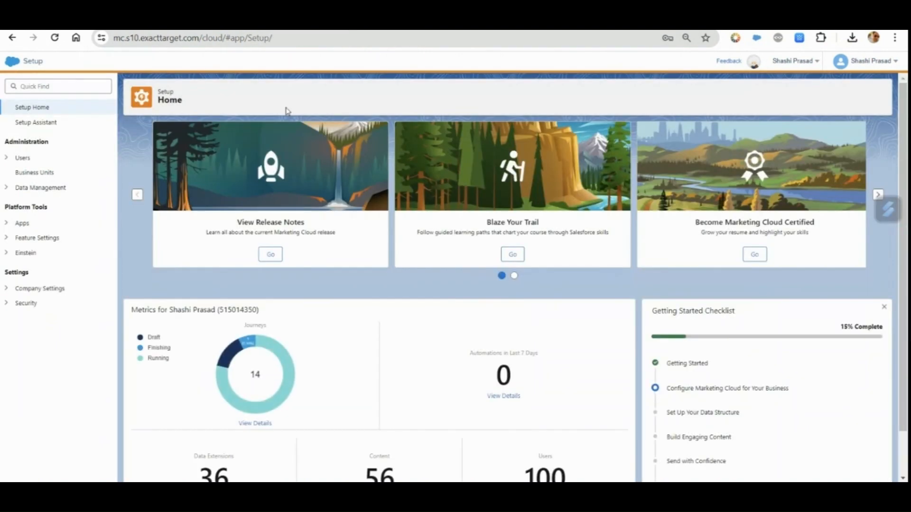
Create a new file location under Data Management in Setup and set its location type to External SFTP Site
{"action": "left_click", "coordinate": [5, 190]}
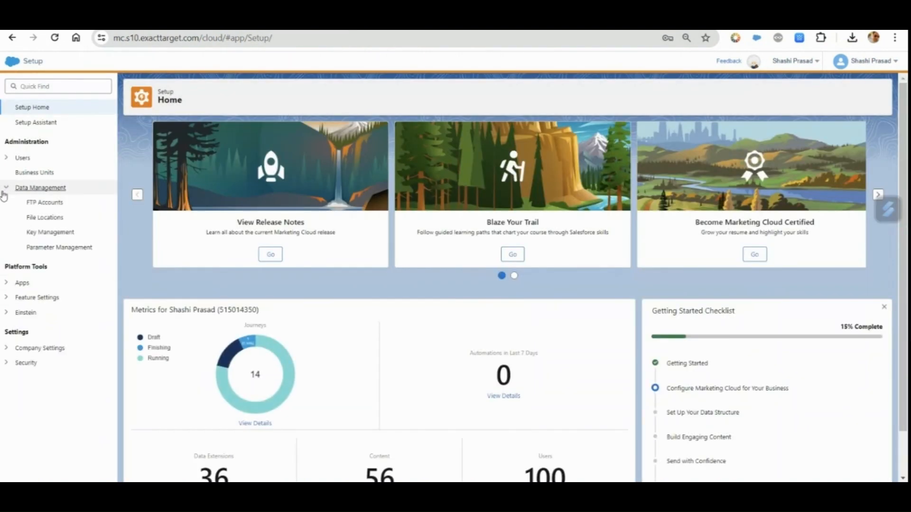
{"action": "left_click", "coordinate": [29, 217]}
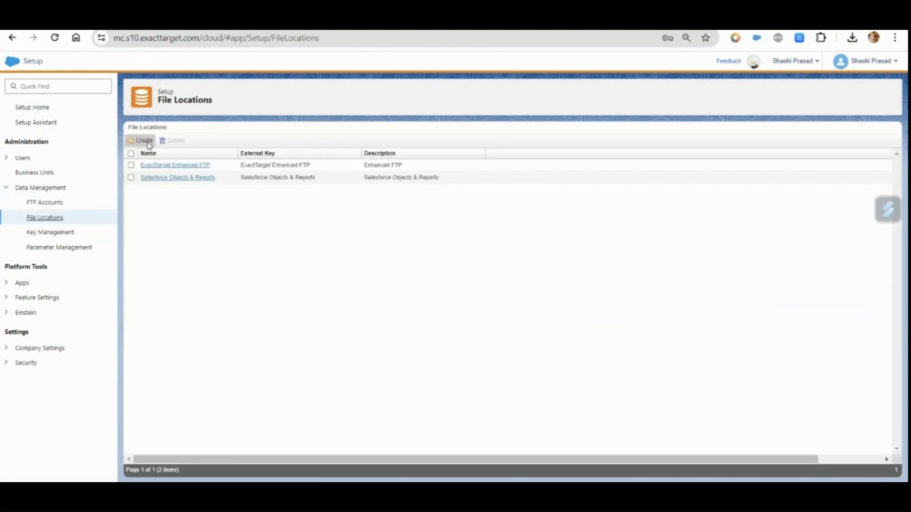
{"action": "left_click", "coordinate": [144, 141]}
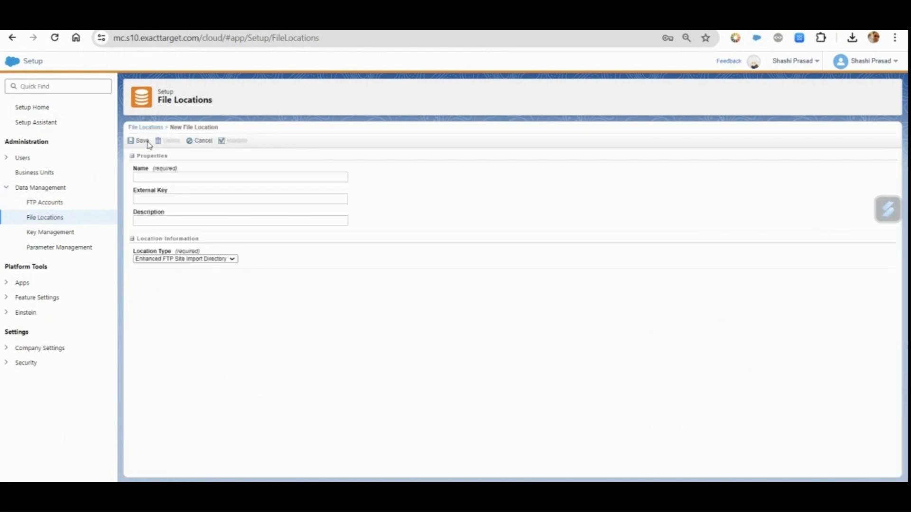
{"action": "left_click", "coordinate": [195, 259]}
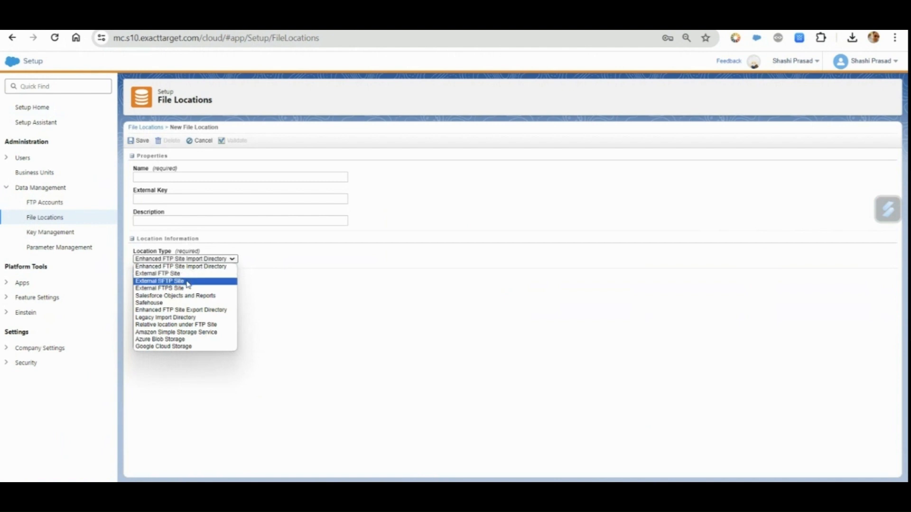
{"action": "left_click", "coordinate": [188, 282]}
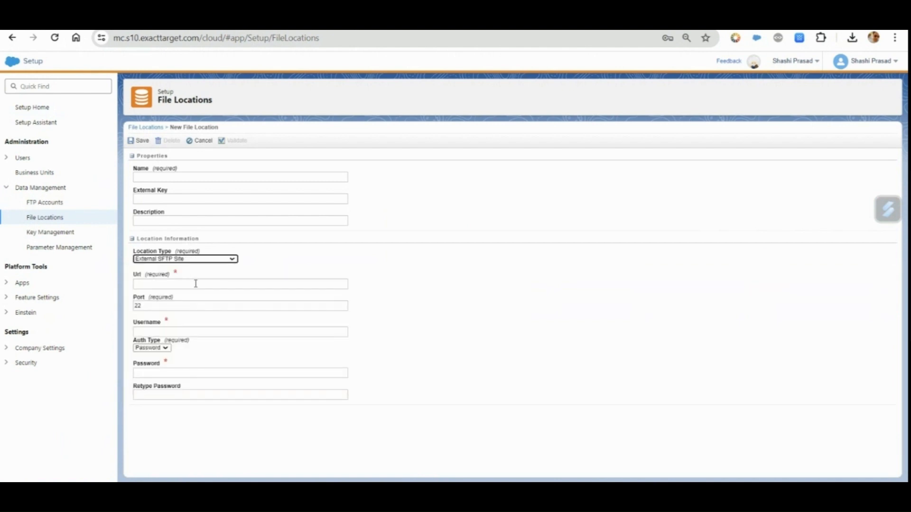
{"action": "left_click", "coordinate": [196, 284]}
{"action": "left_click", "coordinate": [553, 341]}
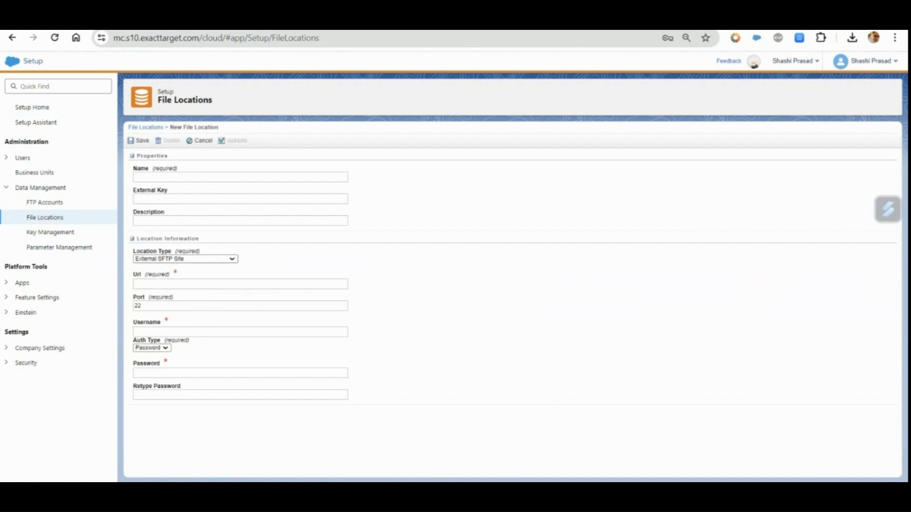
Switch to the Visual Studio Code notes and review the SFTP endpoint, username format, port and password entries
{"action": "key", "text": "alt+Tab"}
{"action": "left_click", "coordinate": [213, 248]}
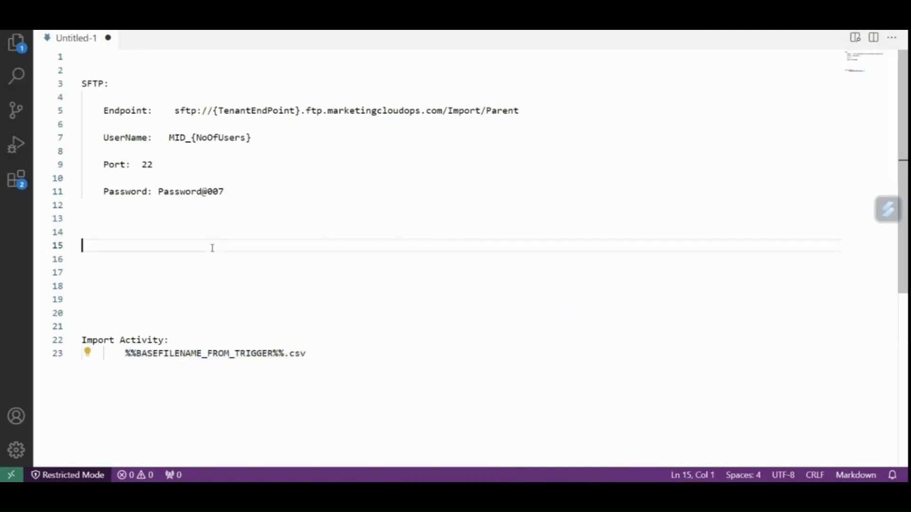
{"action": "left_click", "coordinate": [231, 193]}
{"action": "double_click", "coordinate": [126, 110]}
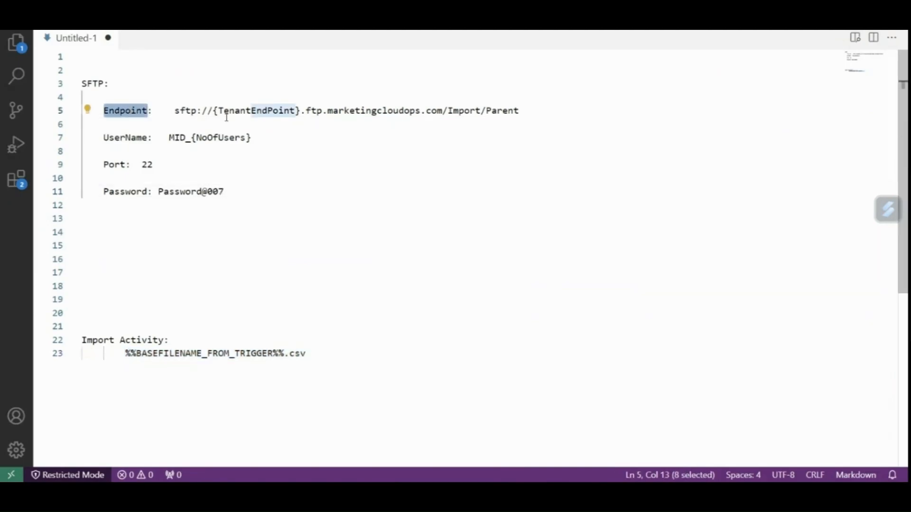
{"action": "left_click", "coordinate": [82, 124]}
{"action": "double_click", "coordinate": [186, 110]}
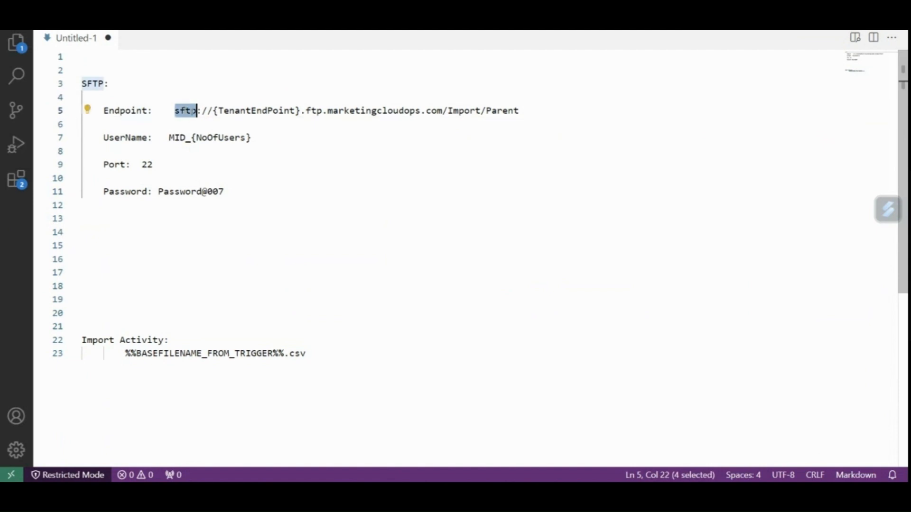
{"action": "left_click_drag", "start_coordinate": [214, 110], "coordinate": [421, 112]}
{"action": "left_click", "coordinate": [437, 111]}
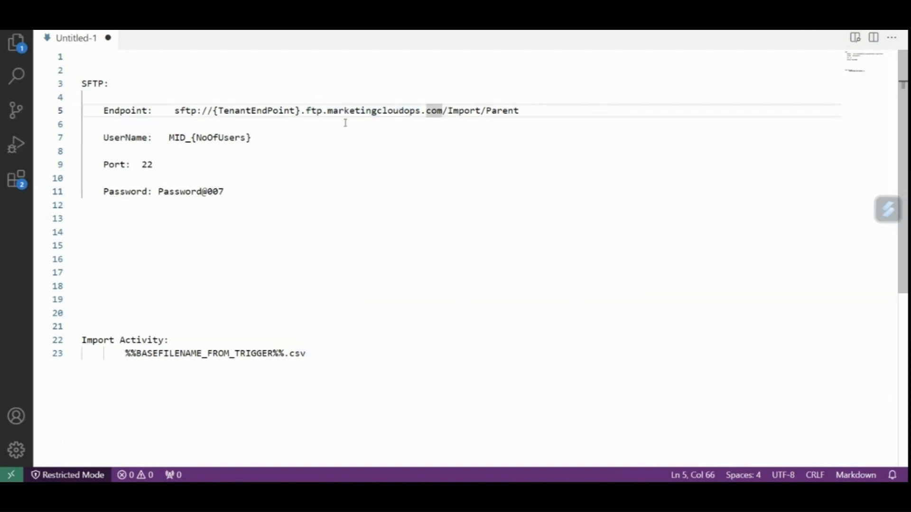
{"action": "left_click_drag", "start_coordinate": [306, 111], "coordinate": [520, 110]}
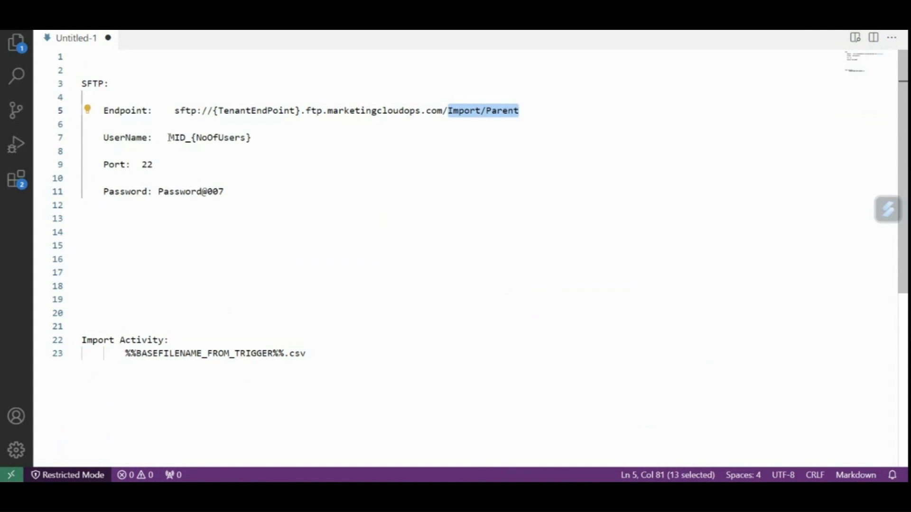
{"action": "left_click_drag", "start_coordinate": [169, 138], "coordinate": [237, 138]}
{"action": "left_click", "coordinate": [201, 139]}
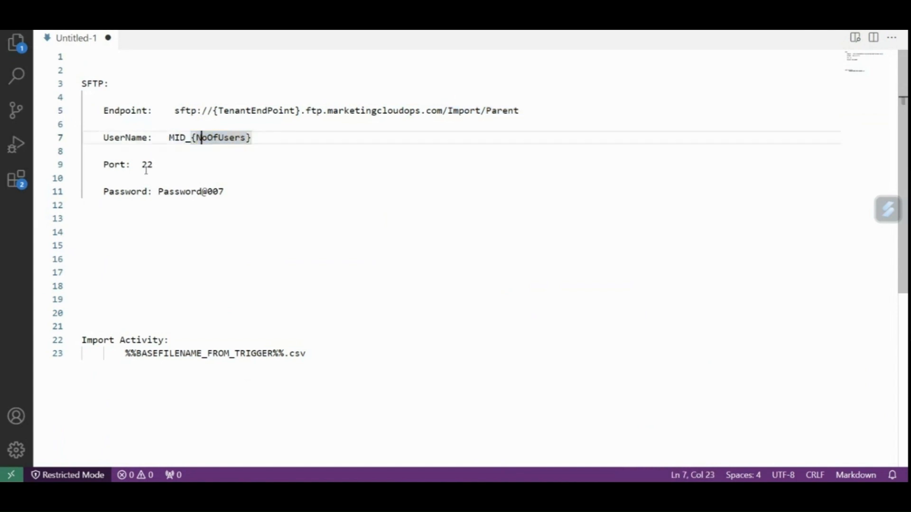
{"action": "left_click_drag", "start_coordinate": [143, 165], "coordinate": [235, 190]}
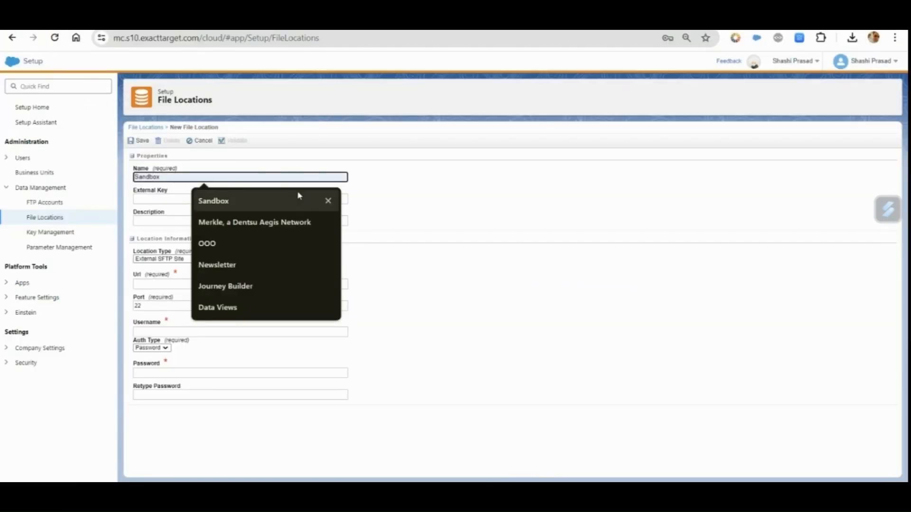
Enter Parent_To_Child as the file location's name, external key and description, and save the file location
{"action": "type", "text": "Pa"}
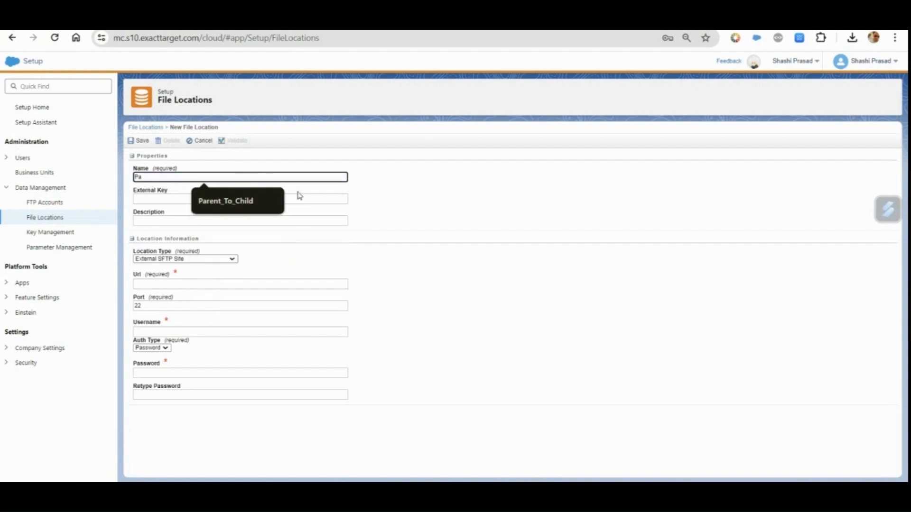
{"action": "left_click", "coordinate": [255, 202]}
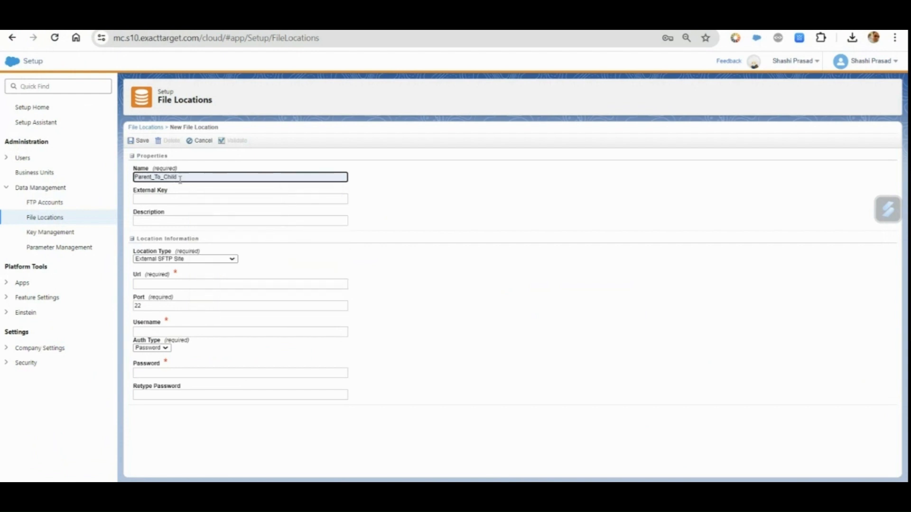
{"action": "left_click_drag", "start_coordinate": [180, 178], "coordinate": [125, 177]}
{"action": "key", "text": "ctrl+c"}
{"action": "left_click", "coordinate": [154, 199]}
{"action": "key", "text": "ctrl+v"}
{"action": "left_click", "coordinate": [145, 219]}
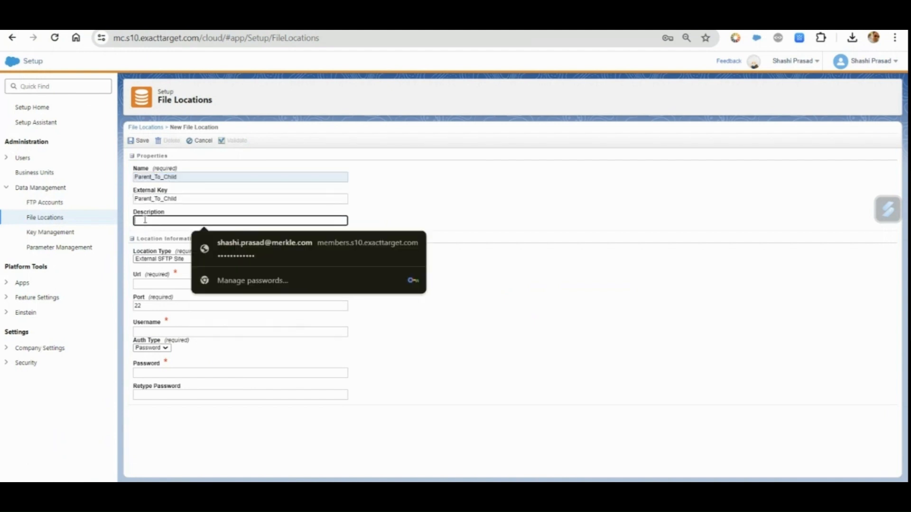
{"action": "key", "text": "ctrl+v"}
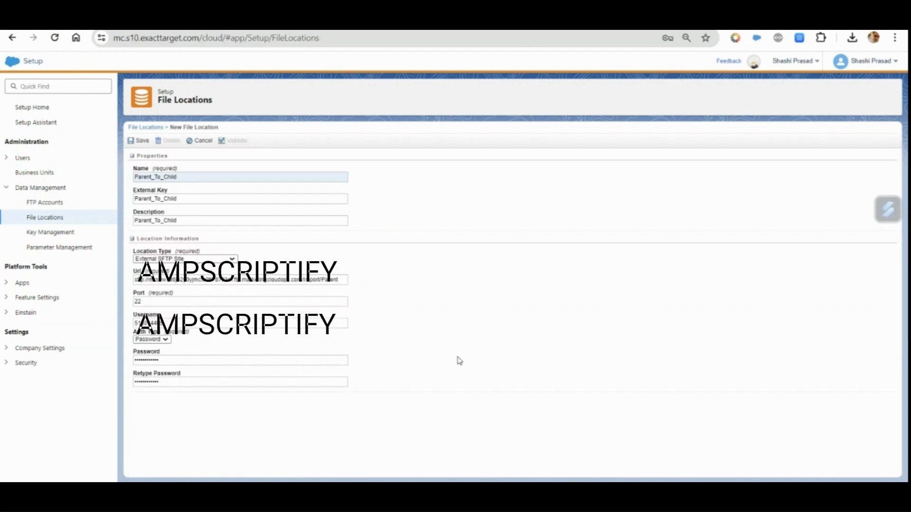
{"action": "left_click", "coordinate": [142, 144]}
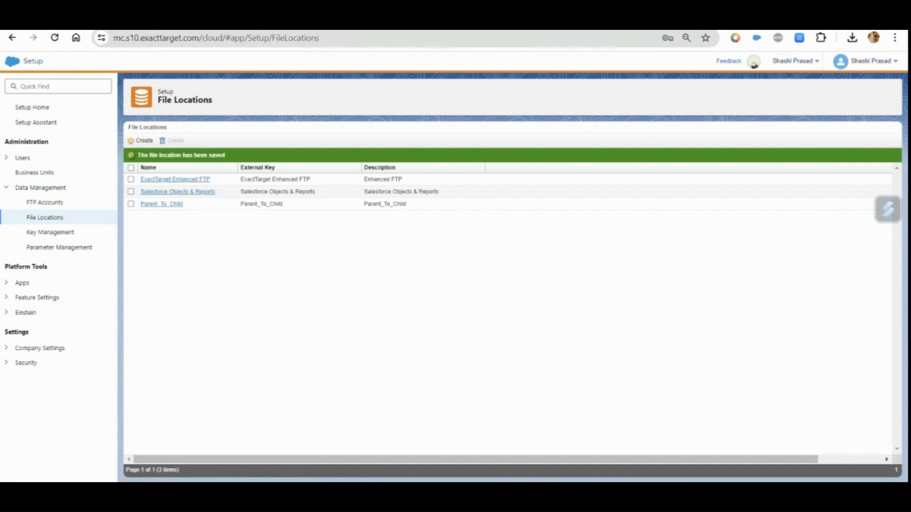
Switch to Contact Builder and view the records of the Products data extension in the AMPScript folder
{"action": "left_click", "coordinate": [204, 22]}
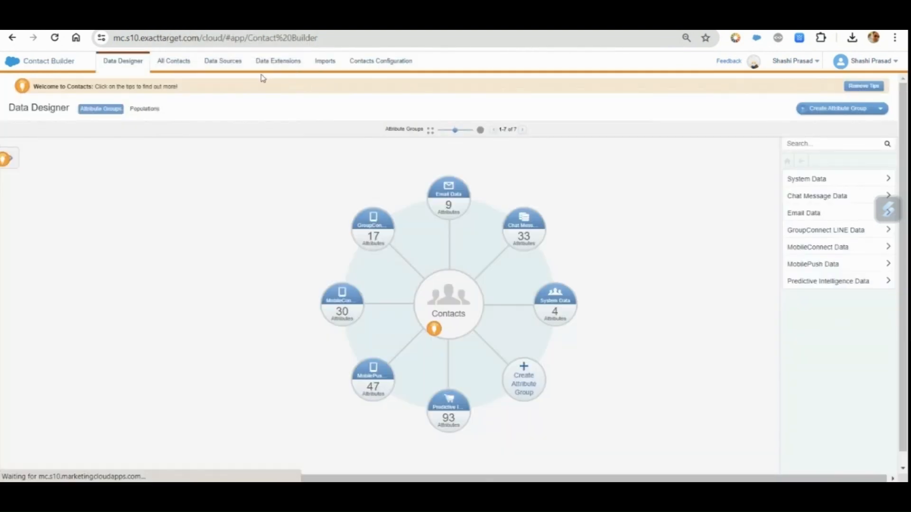
{"action": "left_click", "coordinate": [278, 66]}
{"action": "left_click", "coordinate": [195, 158]}
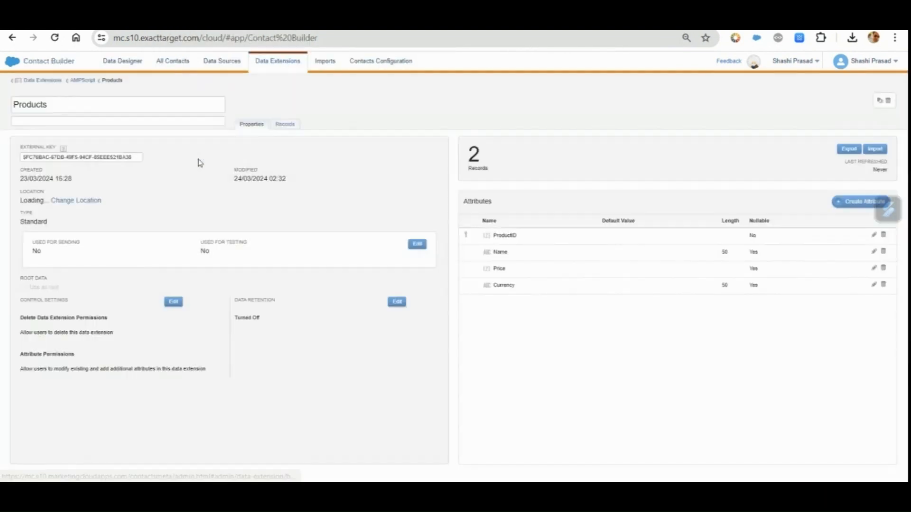
{"action": "left_click", "coordinate": [285, 124]}
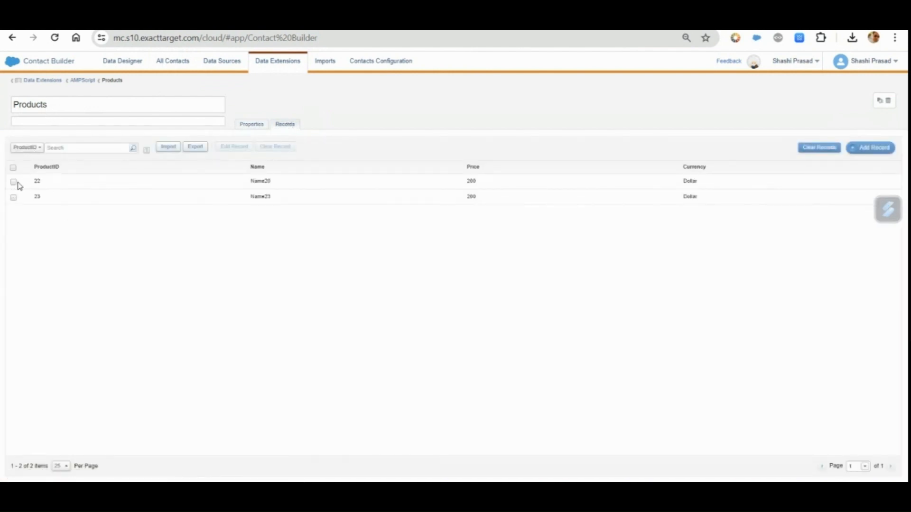
{"action": "left_click", "coordinate": [13, 182]}
{"action": "left_click", "coordinate": [14, 198]}
{"action": "left_click", "coordinate": [14, 183]}
{"action": "left_click", "coordinate": [13, 198]}
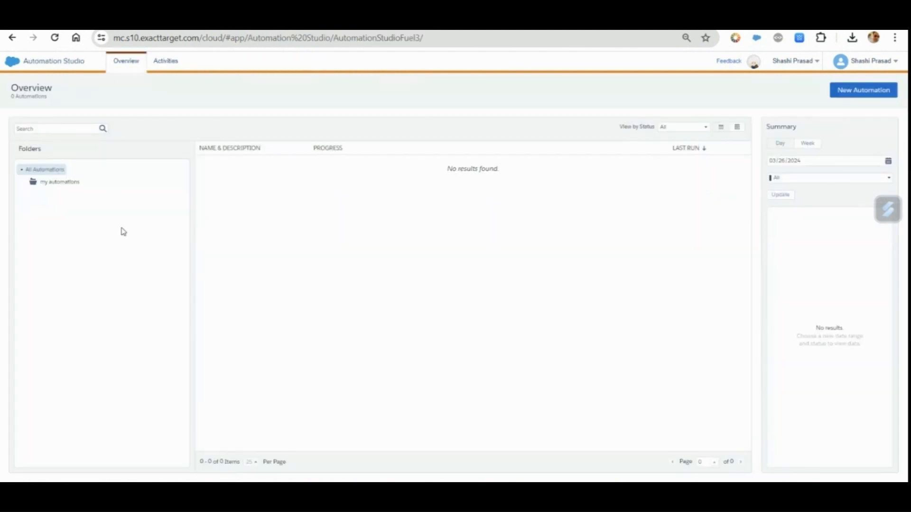
Create a new automation in Automation Studio and name it Azure Integration
{"action": "left_click", "coordinate": [868, 93]}
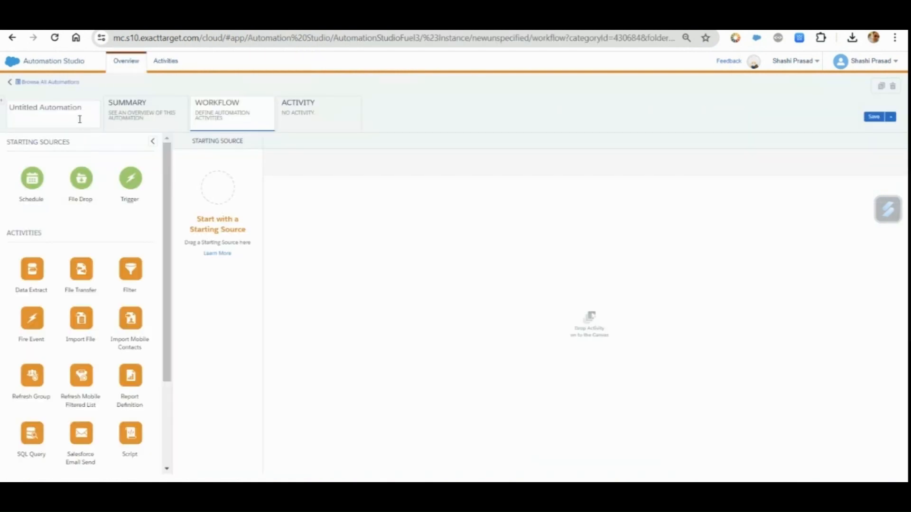
{"action": "left_click", "coordinate": [61, 113]}
{"action": "type", "text": "Azure Integration"}
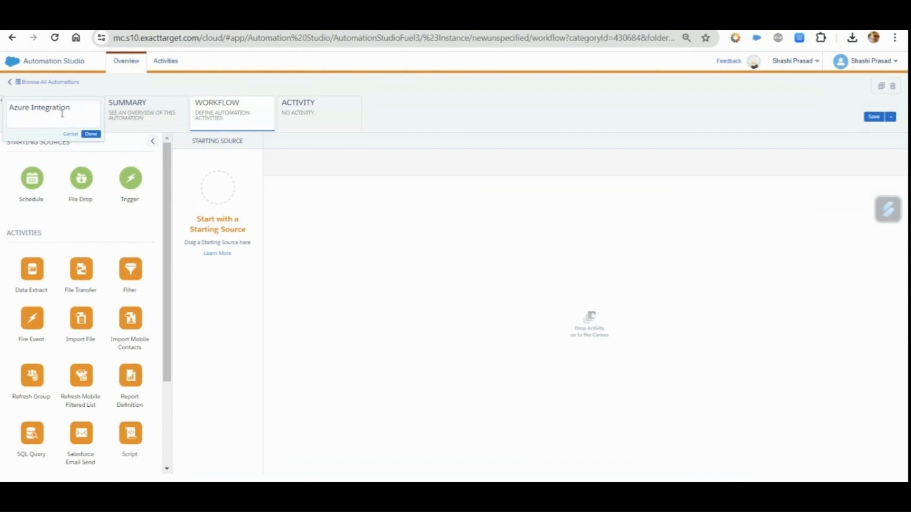
{"action": "left_click", "coordinate": [91, 134]}
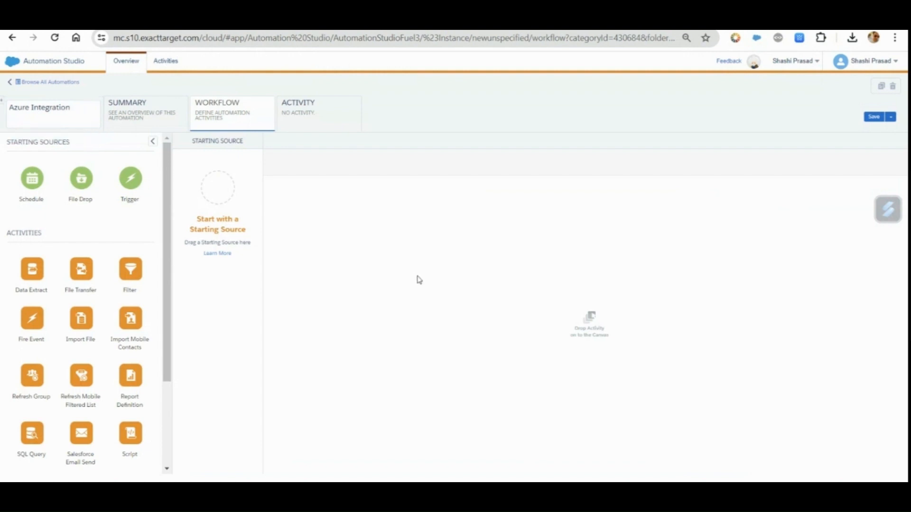
Add File Drop as the Azure Integration automation's starting source and an Import File activity as its first step
{"action": "left_click_drag", "start_coordinate": [84, 184], "coordinate": [217, 190]}
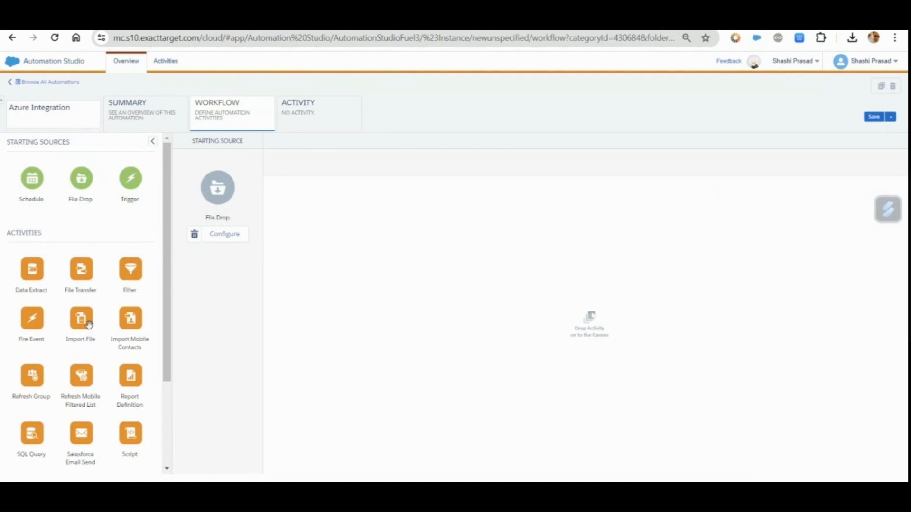
{"action": "left_click_drag", "start_coordinate": [85, 324], "coordinate": [317, 199]}
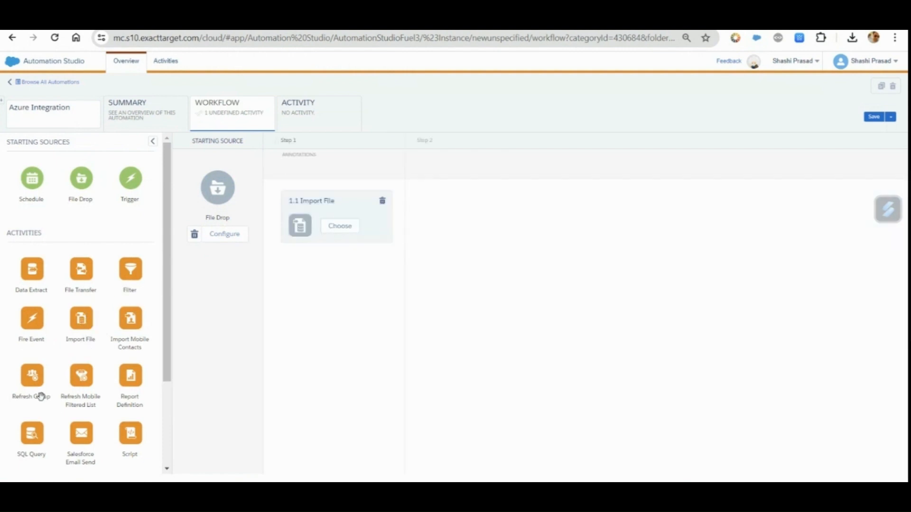
Add three SQL Query activities to step 2 of the Azure Integration automation and save the automation
{"action": "left_click_drag", "start_coordinate": [31, 432], "coordinate": [437, 211]}
{"action": "left_click_drag", "start_coordinate": [31, 433], "coordinate": [452, 280]}
{"action": "left_click_drag", "start_coordinate": [33, 433], "coordinate": [438, 351]}
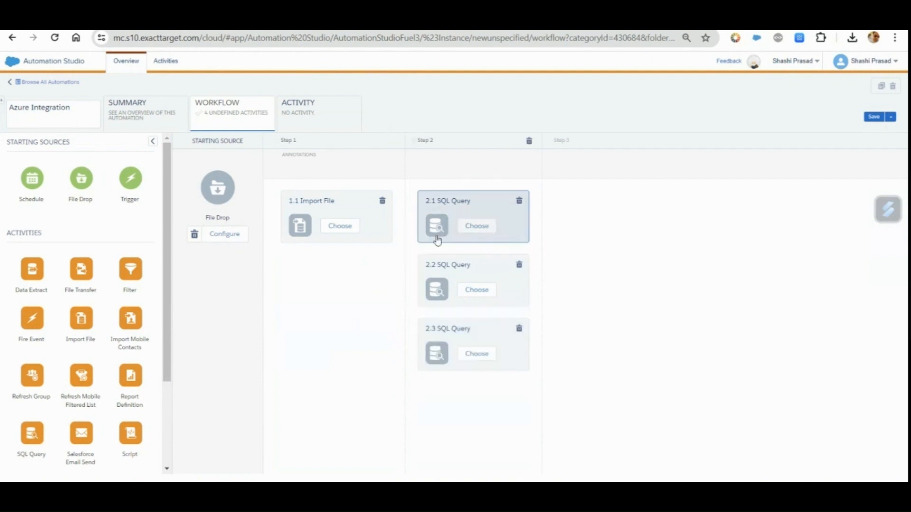
{"action": "scroll", "coordinate": [95, 358], "scroll_direction": "down", "scroll_amount": 1}
{"action": "scroll", "coordinate": [95, 358], "scroll_direction": "up", "scroll_amount": 1}
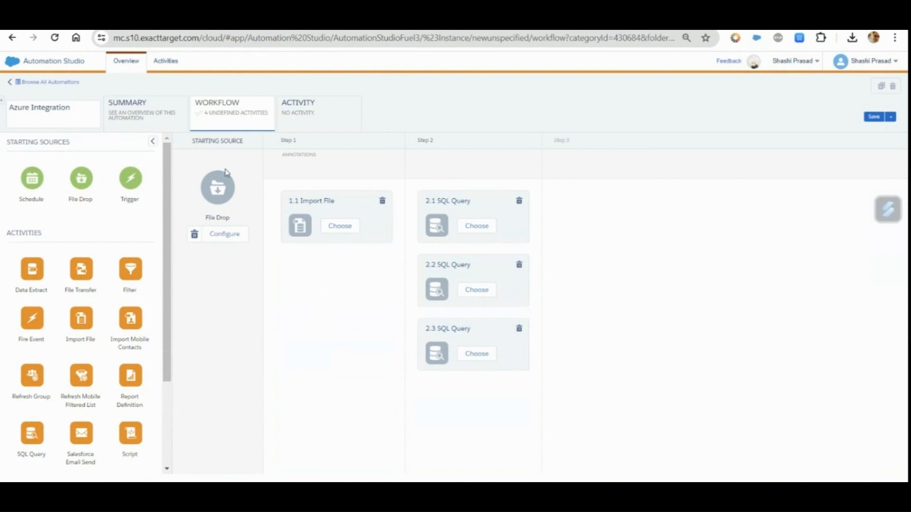
{"action": "left_click", "coordinate": [874, 117]}
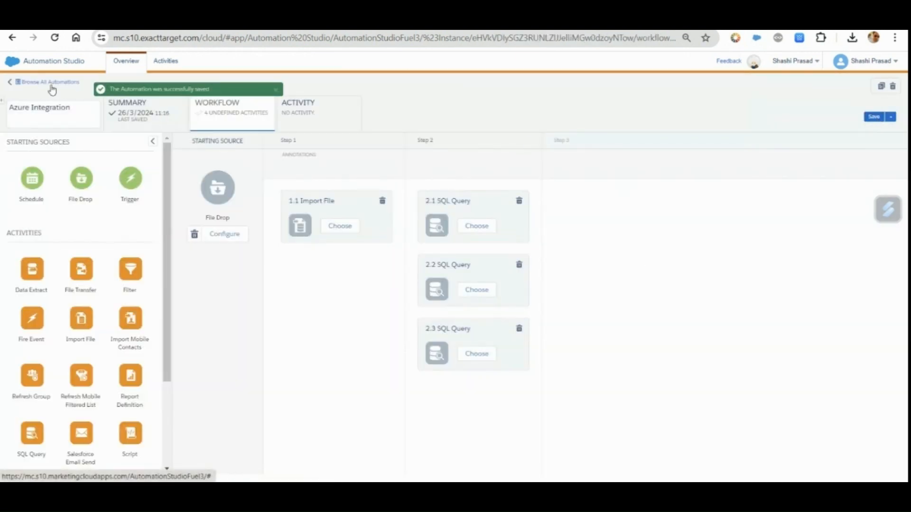
Return to the automations overview and create a new automation named Child BU Trigger
{"action": "left_click", "coordinate": [48, 85]}
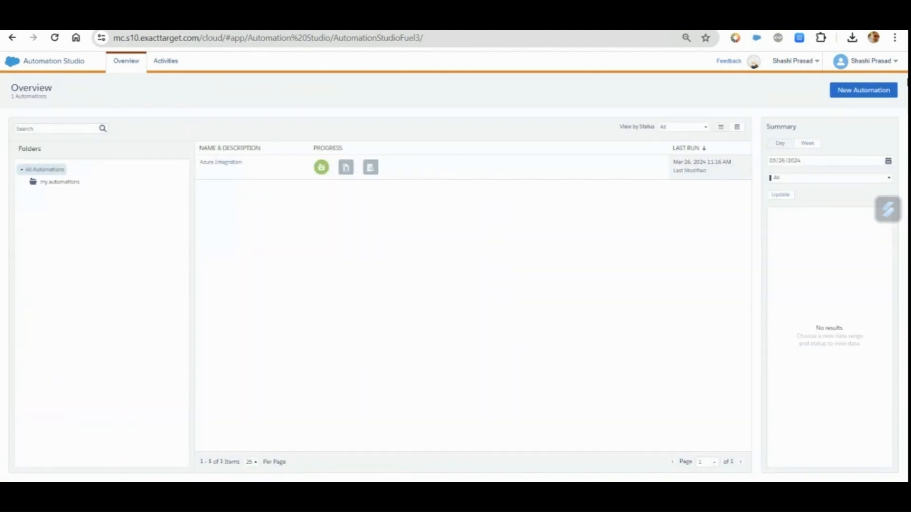
{"action": "left_click", "coordinate": [878, 90]}
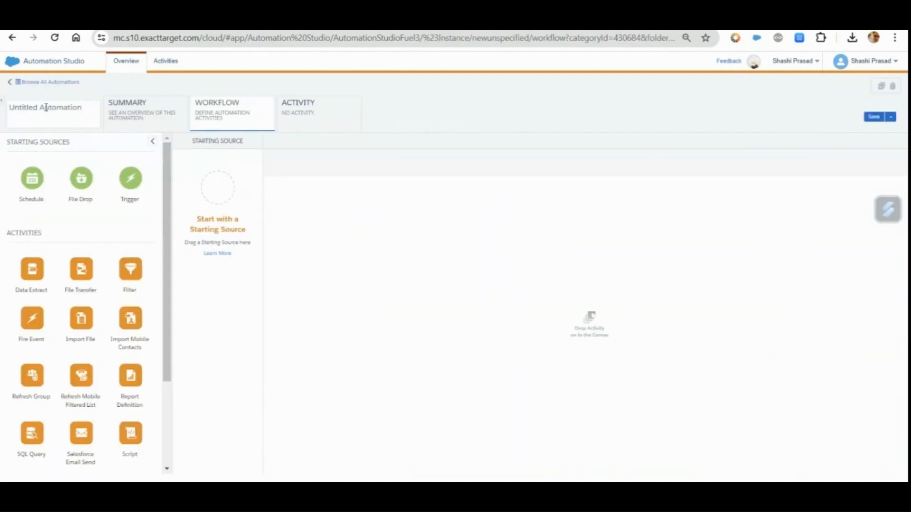
{"action": "left_click", "coordinate": [46, 107]}
{"action": "key", "text": "ctrl+a"}
{"action": "type", "text": "C"}
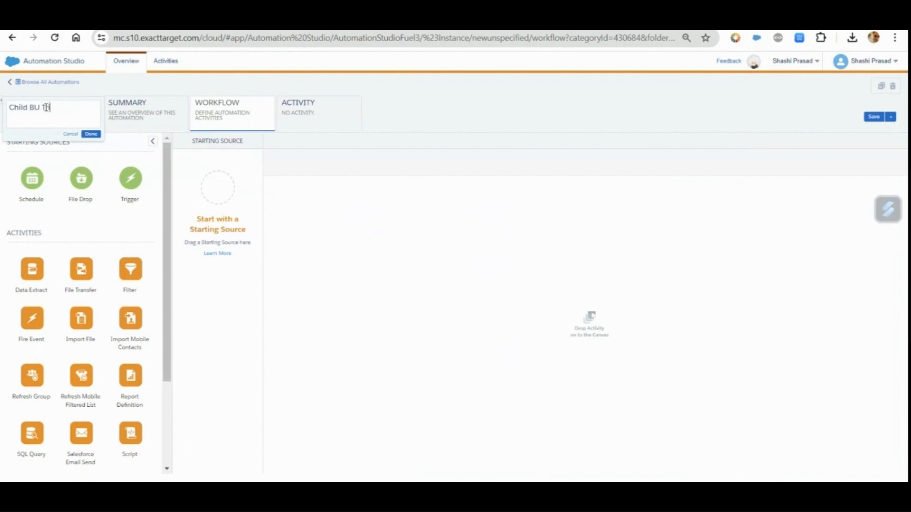
{"action": "key", "text": "Return"}
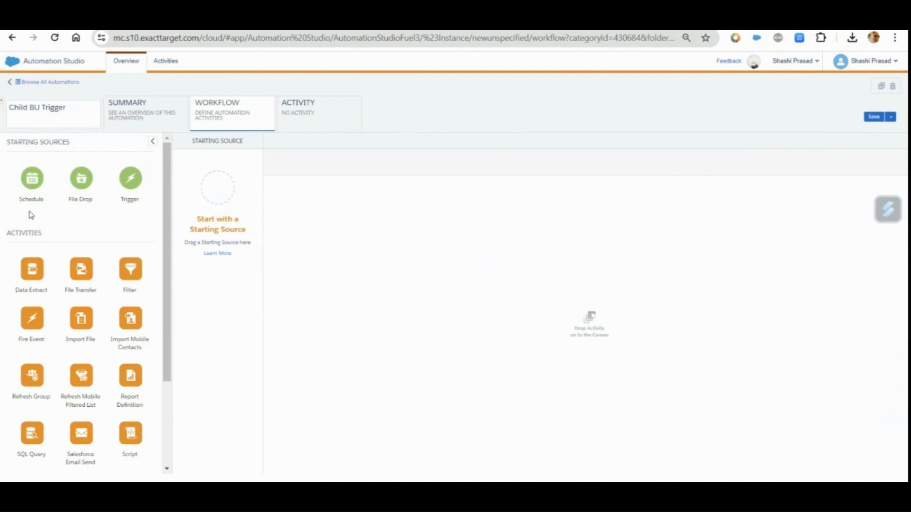
Add Schedule as Child BU Trigger's starting source and begin creating a new Data Extract activity for step 1
{"action": "left_click_drag", "start_coordinate": [32, 181], "coordinate": [221, 195]}
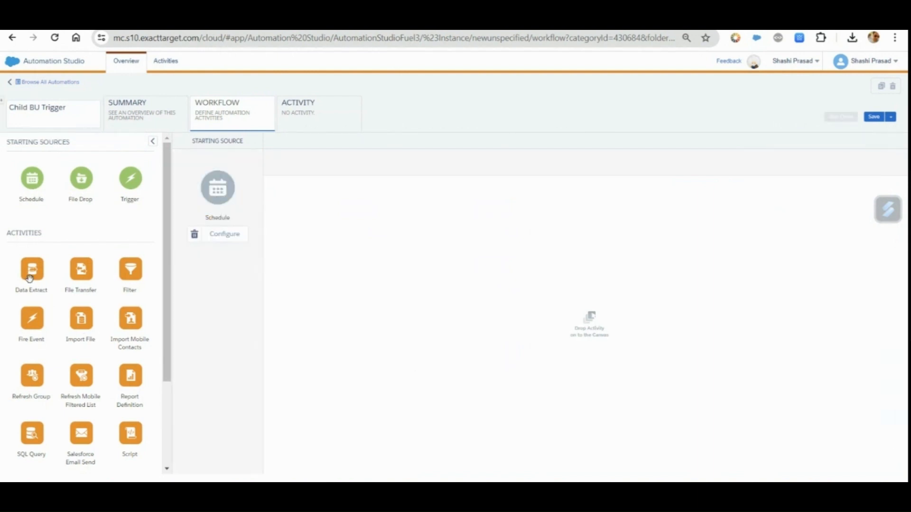
{"action": "left_click_drag", "start_coordinate": [31, 277], "coordinate": [317, 213]}
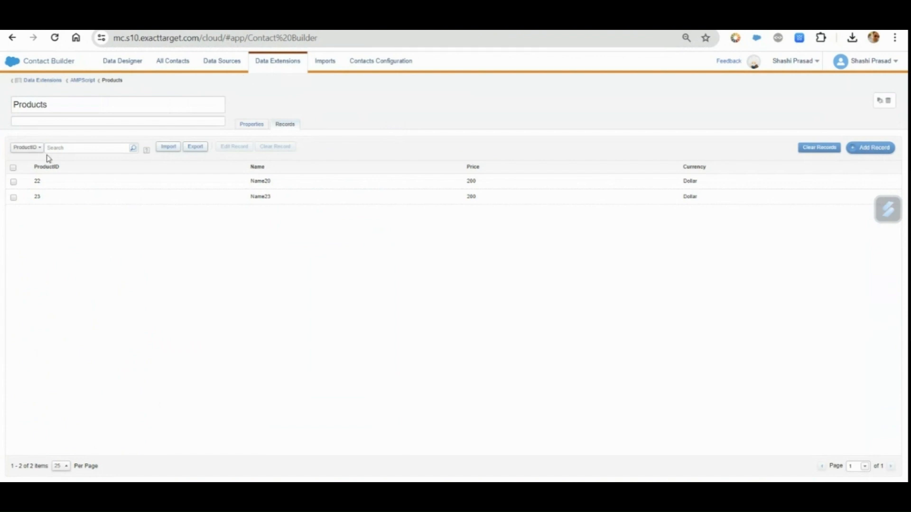
{"action": "left_click", "coordinate": [28, 112]}
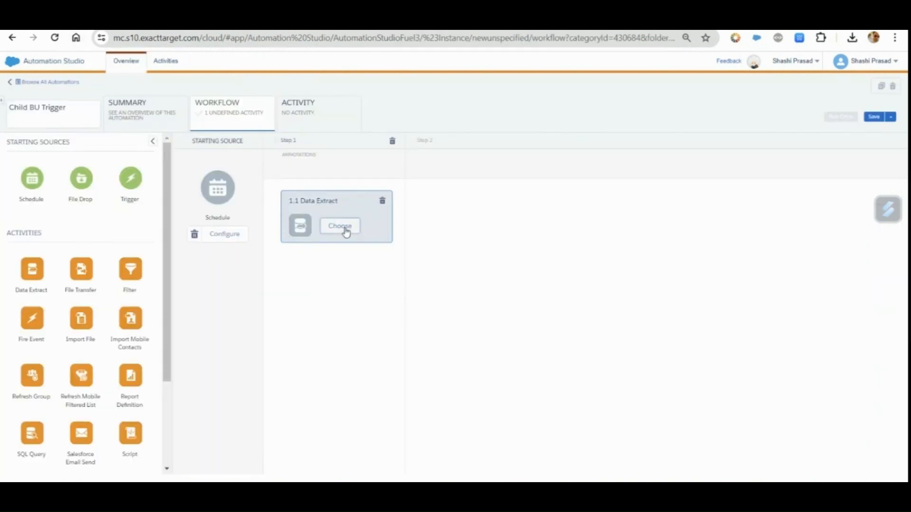
{"action": "left_click", "coordinate": [345, 229]}
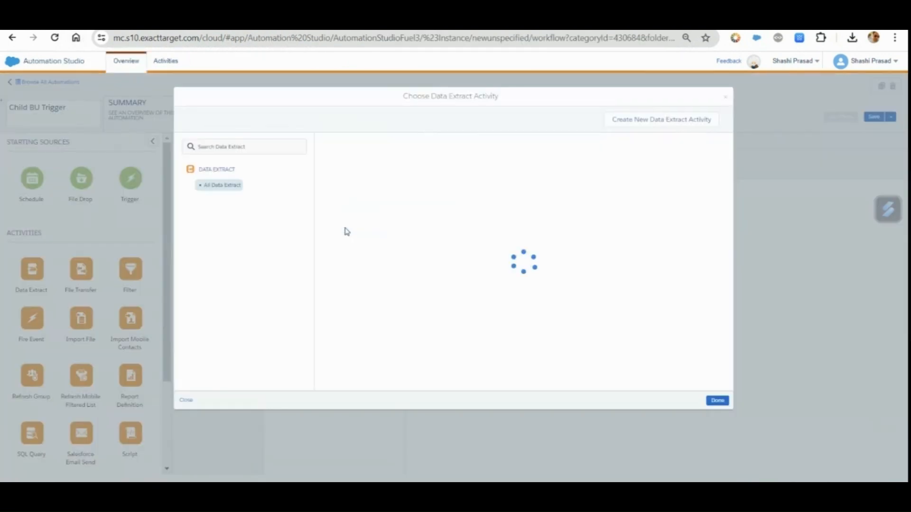
{"action": "left_click", "coordinate": [671, 121]}
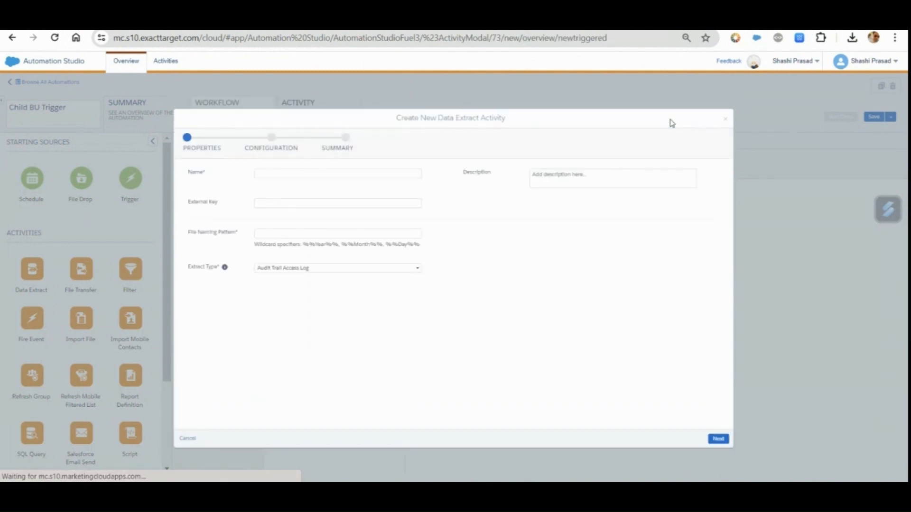
Enter ParentToChild as the data extract activity's name and external key
{"action": "left_click", "coordinate": [327, 174]}
{"action": "type", "text": "ParentToChild"}
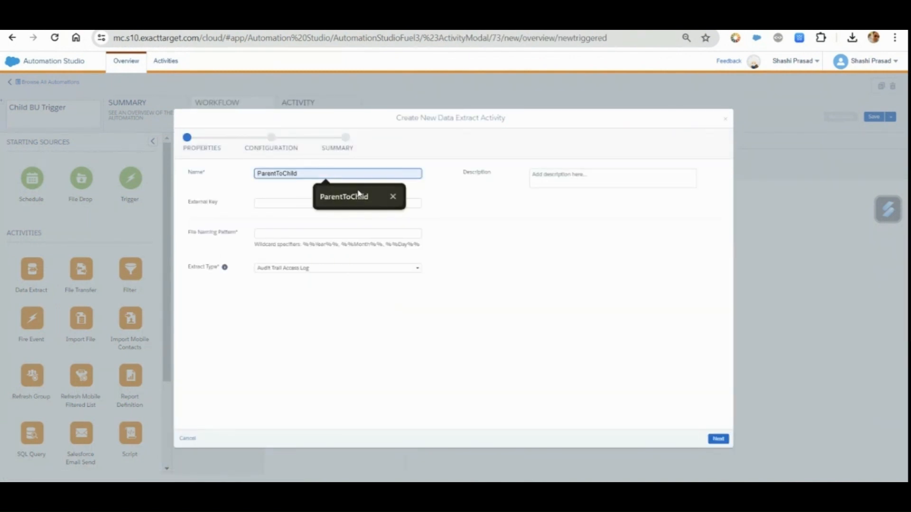
{"action": "left_click", "coordinate": [359, 196]}
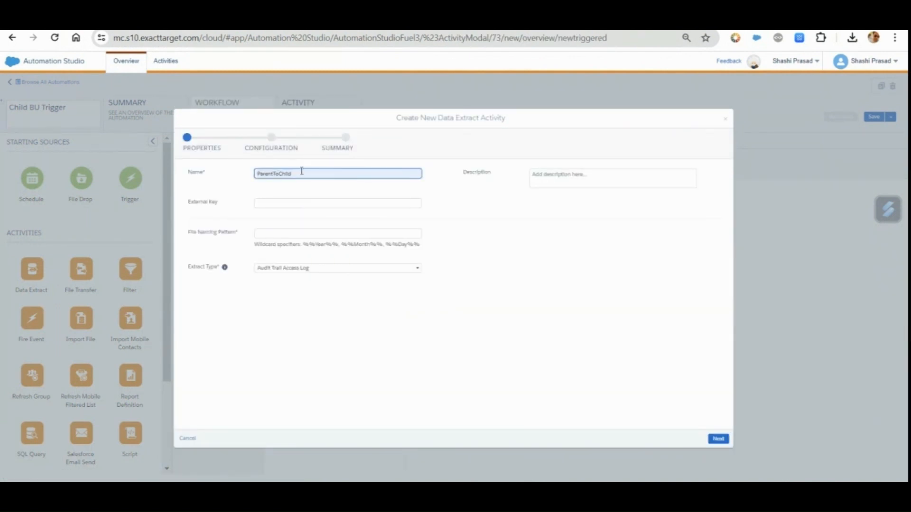
{"action": "key", "text": "ctrl+a"}
{"action": "key", "text": "ctrl+c"}
{"action": "left_click", "coordinate": [277, 204]}
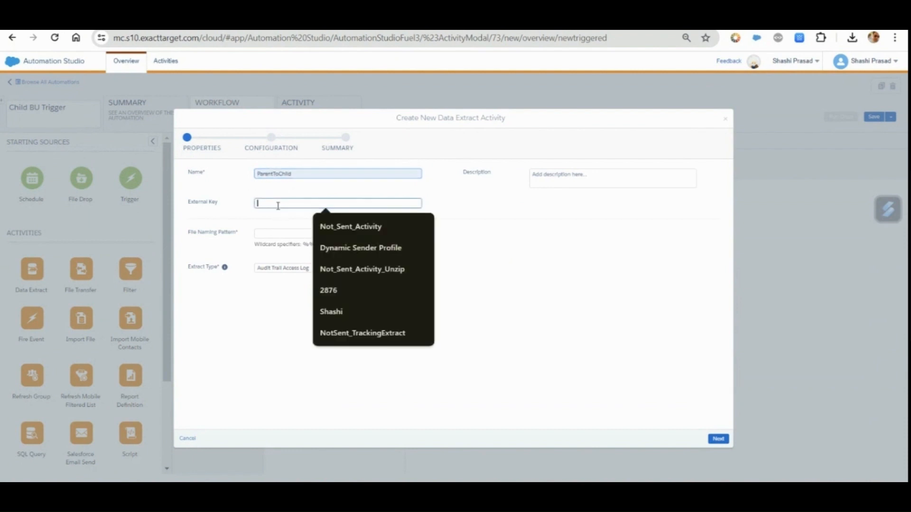
{"action": "key", "text": "ctrl+v"}
Set the file naming pattern to ParentToChild.csv and the extract type to Data Extension Extract, and continue to the configuration
{"action": "left_click", "coordinate": [281, 234]}
{"action": "key", "text": "ctrl+v"}
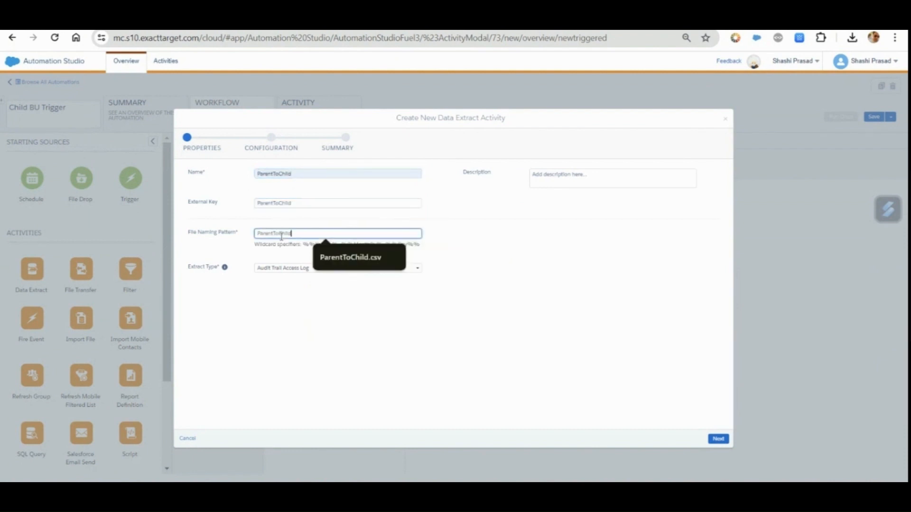
{"action": "type", "text": "sv"}
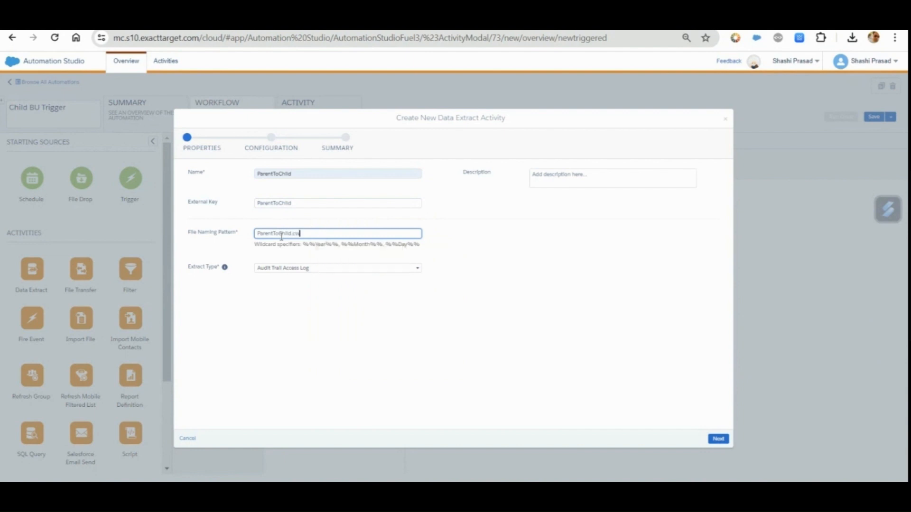
{"action": "left_click", "coordinate": [345, 269]}
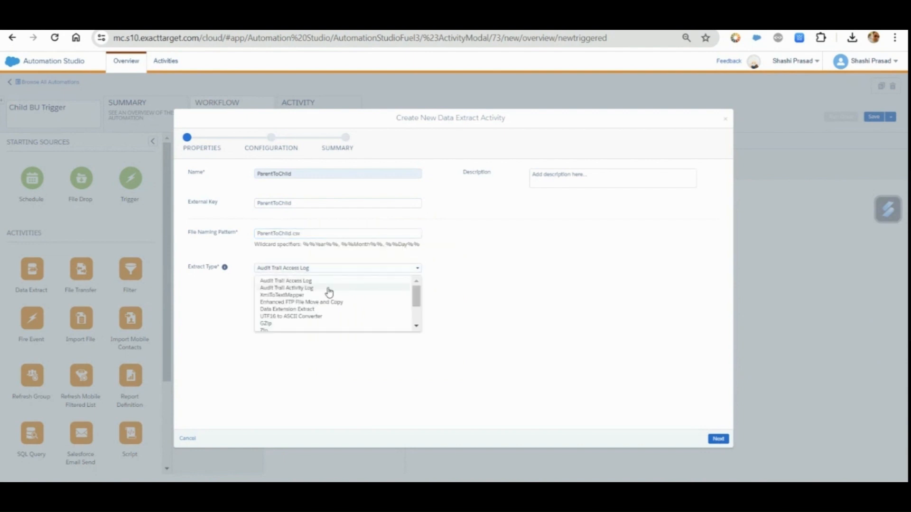
{"action": "left_click", "coordinate": [309, 311]}
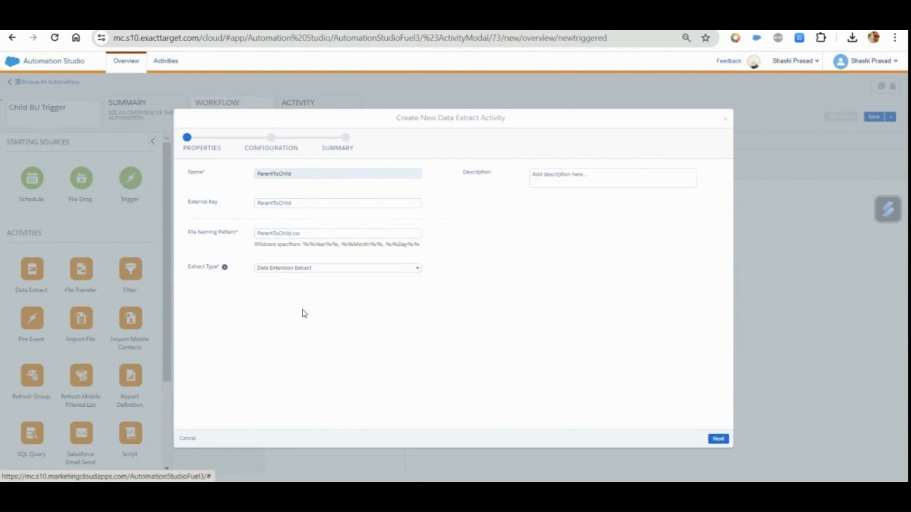
{"action": "left_click", "coordinate": [718, 439]}
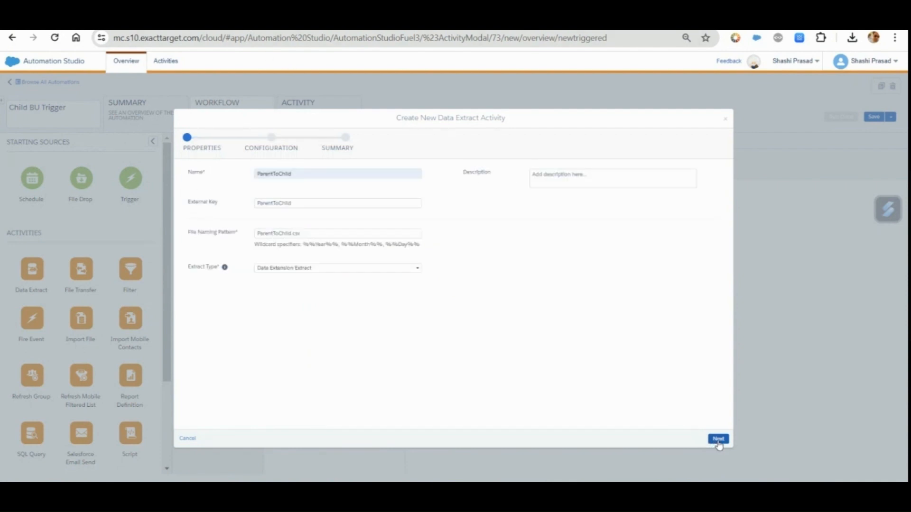
{"action": "left_click", "coordinate": [718, 439]}
Fill in DECustomer Key with the Products data extension's external key, checking it in the data extension's properties in Contact Builder
{"action": "left_click_drag", "start_coordinate": [376, 193], "coordinate": [195, 200]}
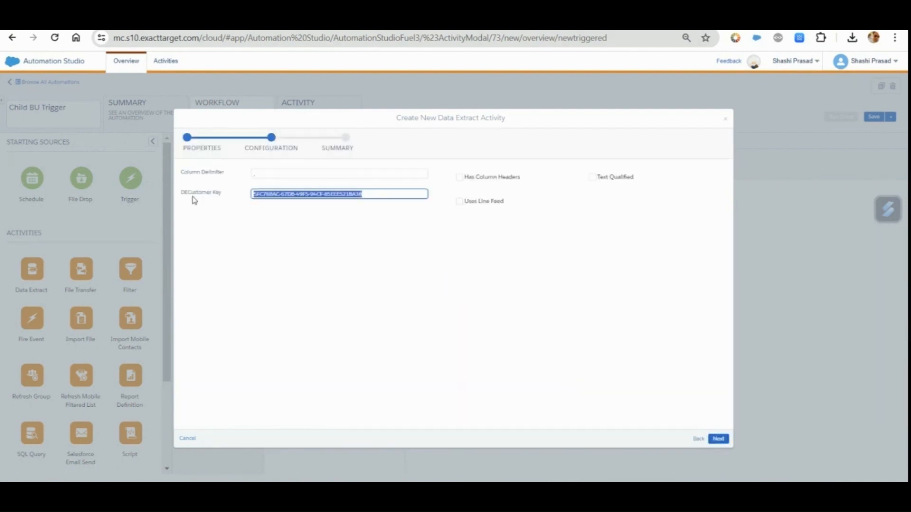
{"action": "key", "text": "ctrl+v"}
{"action": "left_click", "coordinate": [248, 233]}
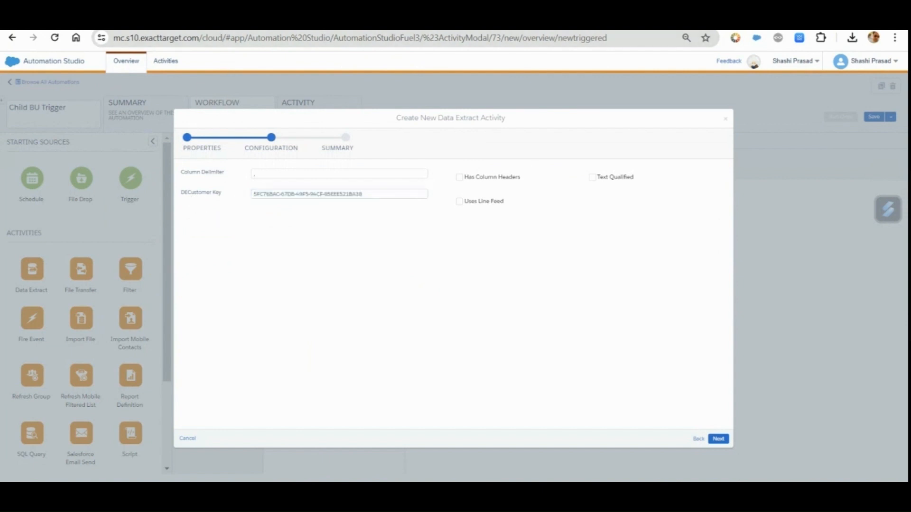
{"action": "left_click", "coordinate": [216, 28]}
{"action": "left_click", "coordinate": [186, 158]}
{"action": "left_click", "coordinate": [114, 159]}
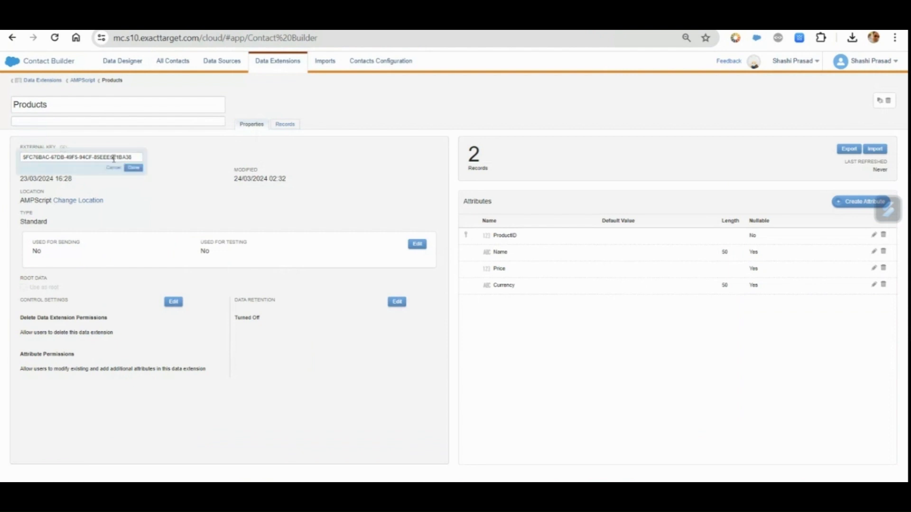
{"action": "double_click", "coordinate": [114, 158]}
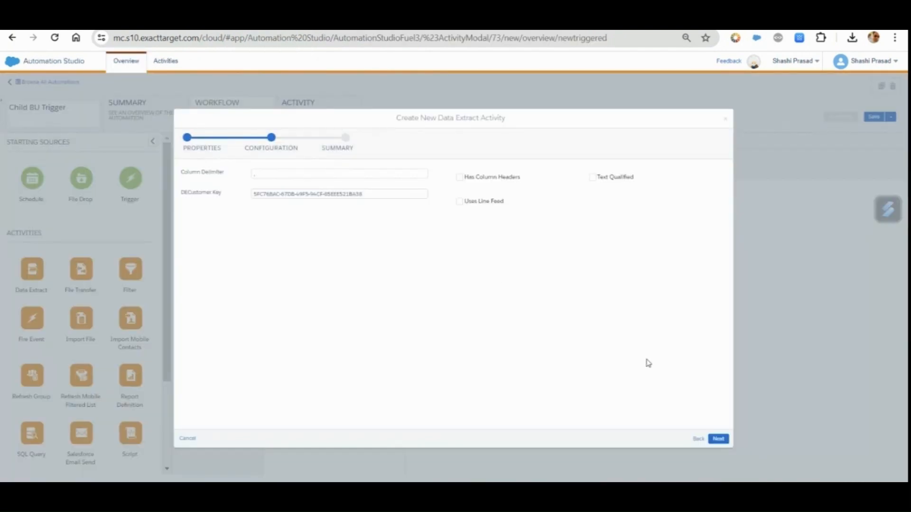
Enable Has Column Headers and Text Qualified for the extract and finish creating the data extract activity
{"action": "left_click", "coordinate": [460, 178]}
{"action": "left_click", "coordinate": [593, 178]}
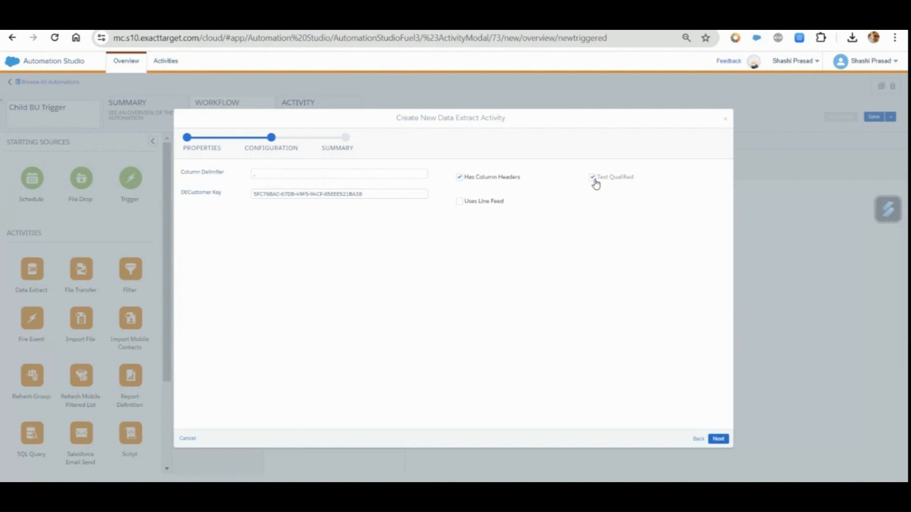
{"action": "left_click", "coordinate": [717, 439]}
{"action": "left_click", "coordinate": [717, 445]}
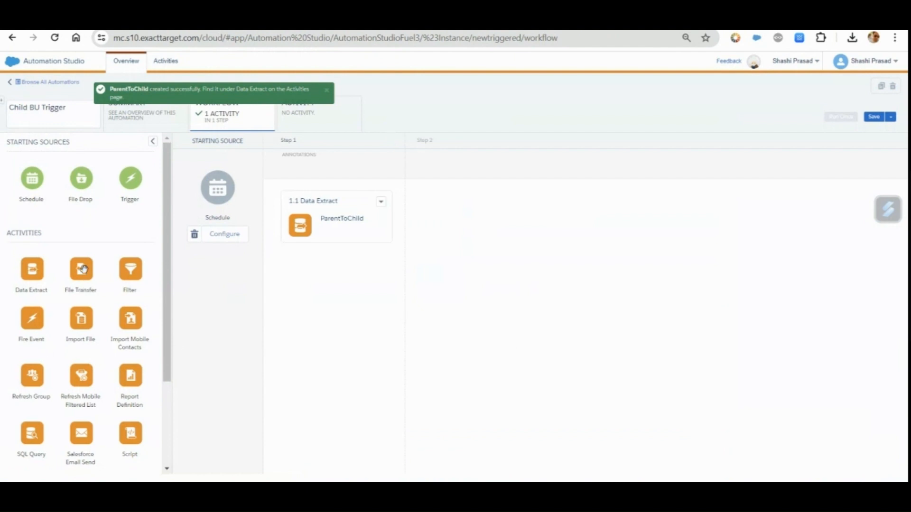
Add a File Transfer activity as step 2 of Child BU Trigger and start creating a new activity for it
{"action": "mouse_move", "coordinate": [82, 269]}
{"action": "left_mouse_down"}
{"action": "mouse_move", "coordinate": [459, 213]}
{"action": "mouse_move", "coordinate": [460, 223]}
{"action": "left_mouse_up"}
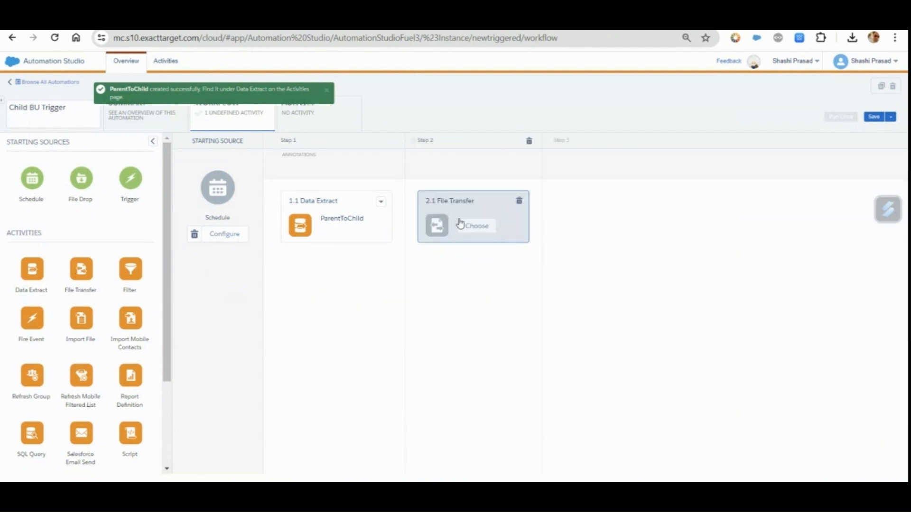
{"action": "left_click", "coordinate": [478, 229]}
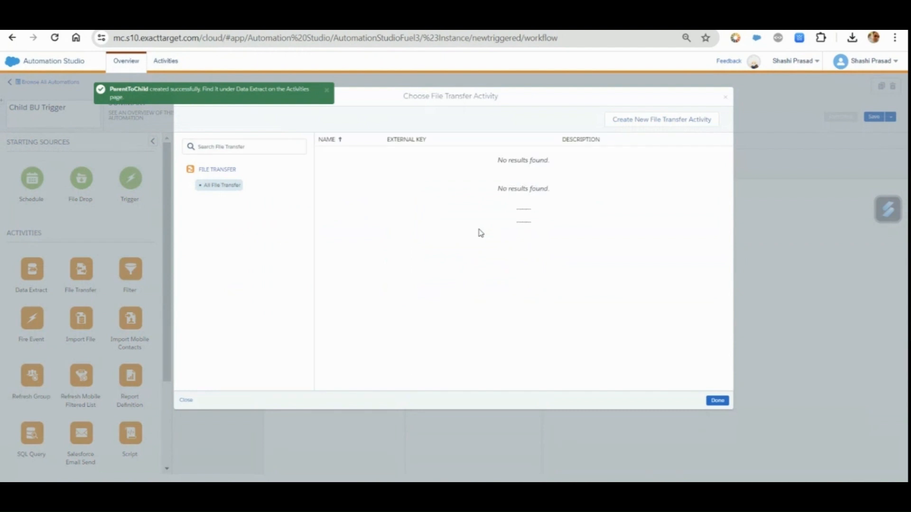
{"action": "left_click", "coordinate": [649, 122]}
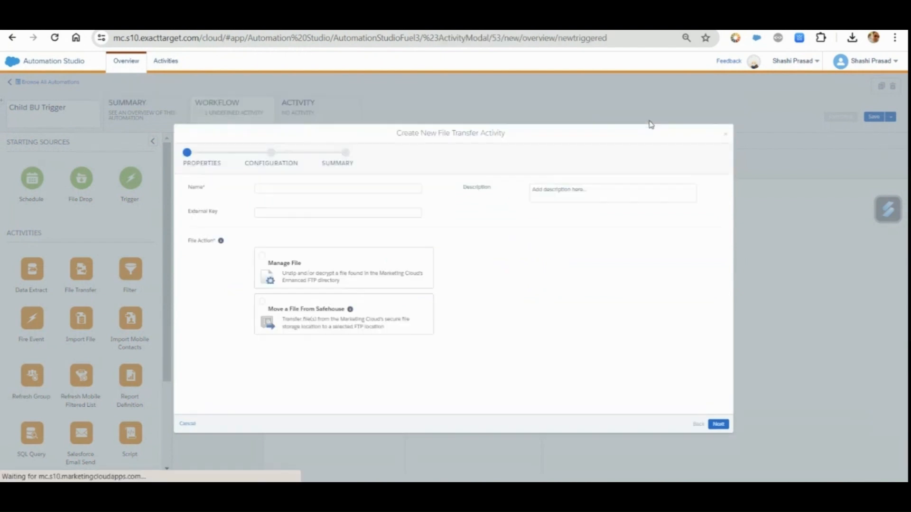
Set the file transfer's name and external key to ParentToChild and choose Move a File From Safehouse as its file action
{"action": "left_click", "coordinate": [321, 187]}
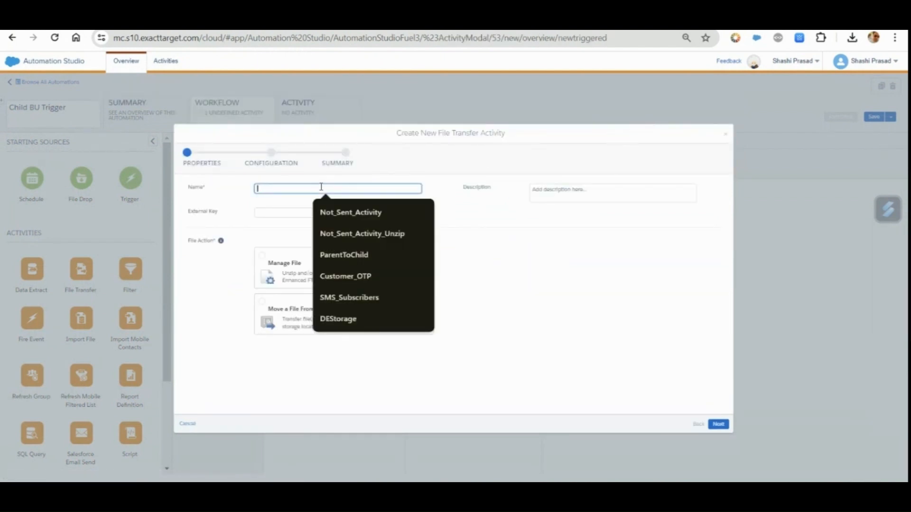
{"action": "left_click", "coordinate": [344, 255]}
{"action": "left_click", "coordinate": [278, 212]}
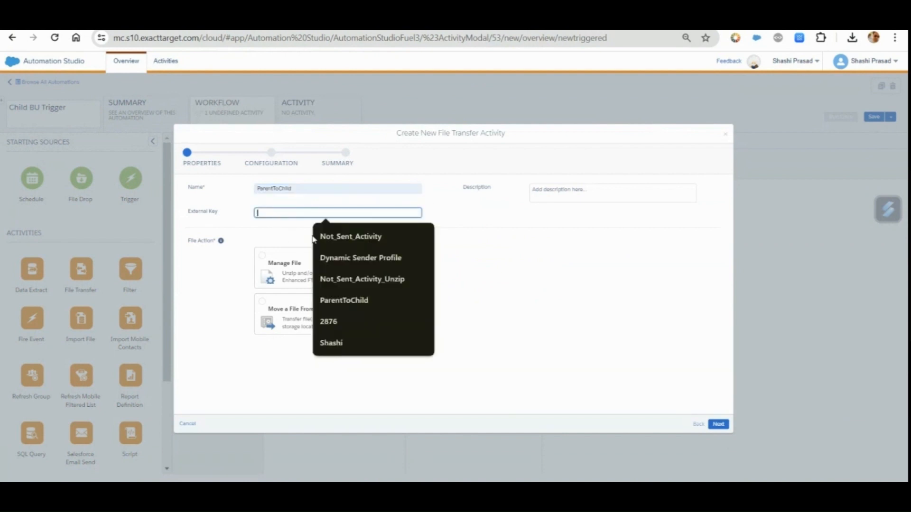
{"action": "left_click", "coordinate": [356, 302]}
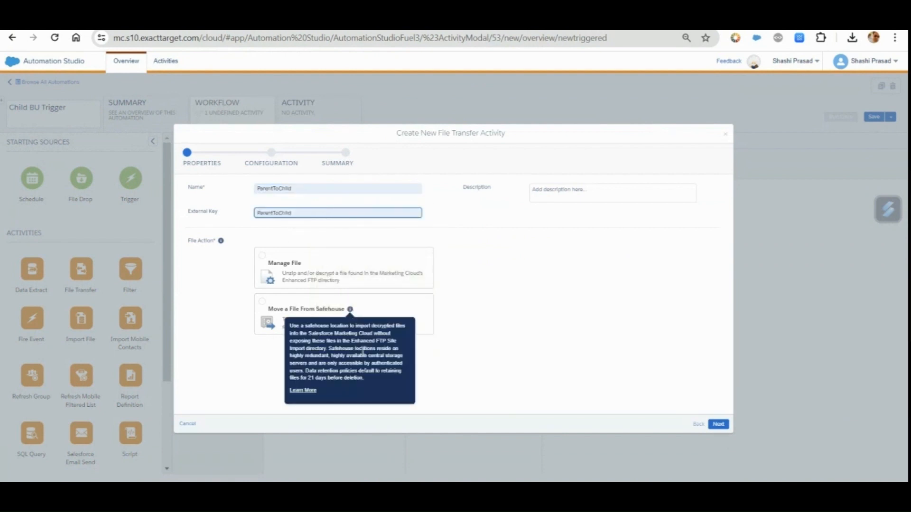
{"action": "left_click", "coordinate": [522, 330]}
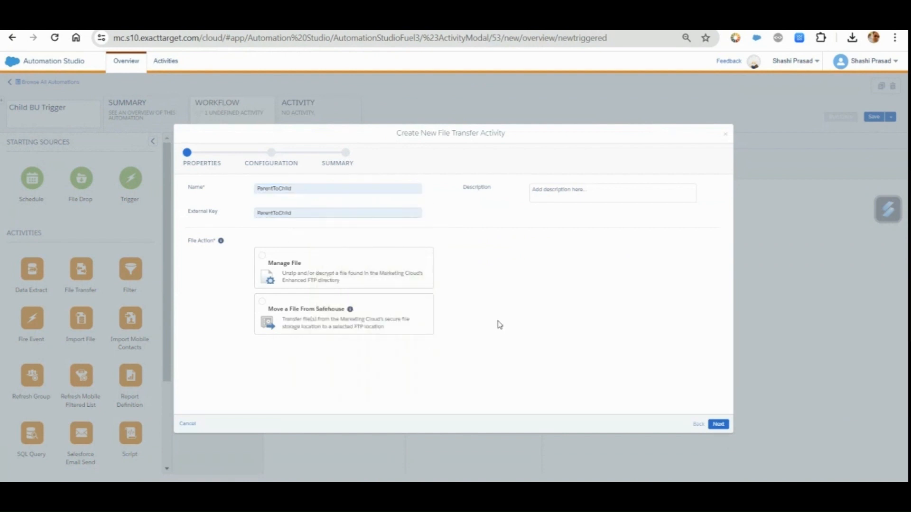
{"action": "left_click", "coordinate": [263, 304]}
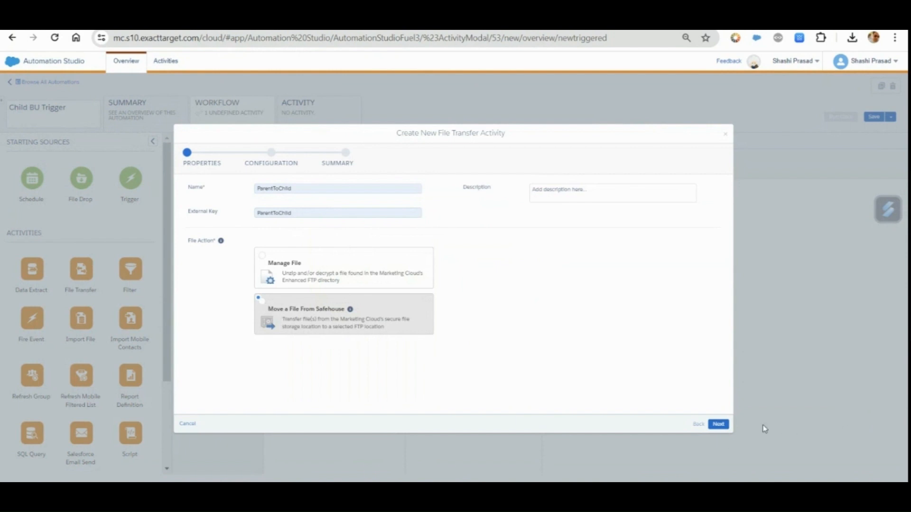
{"action": "left_click", "coordinate": [718, 425]}
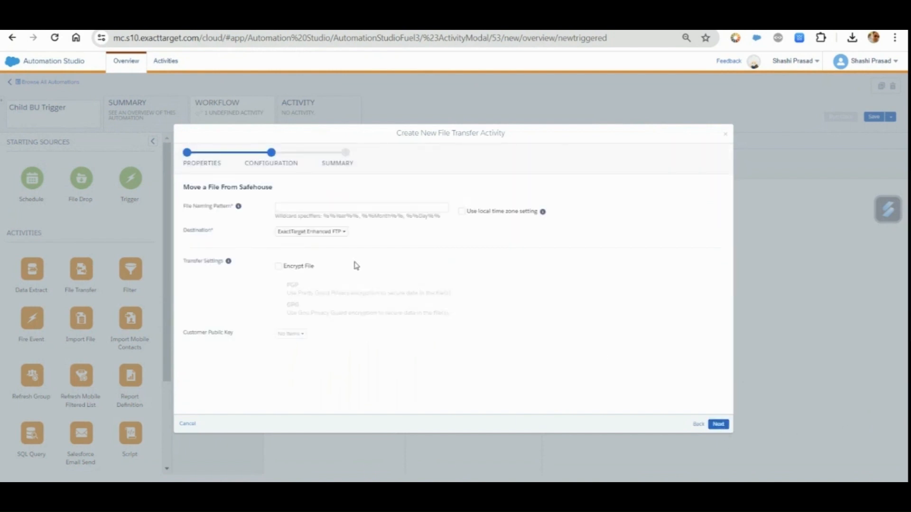
Set the file naming pattern to ParentToChild.csv and the destination to Parent_To_Child, and finish creating the file transfer activity
{"action": "left_click", "coordinate": [316, 208]}
{"action": "key", "text": "ctrl+v"}
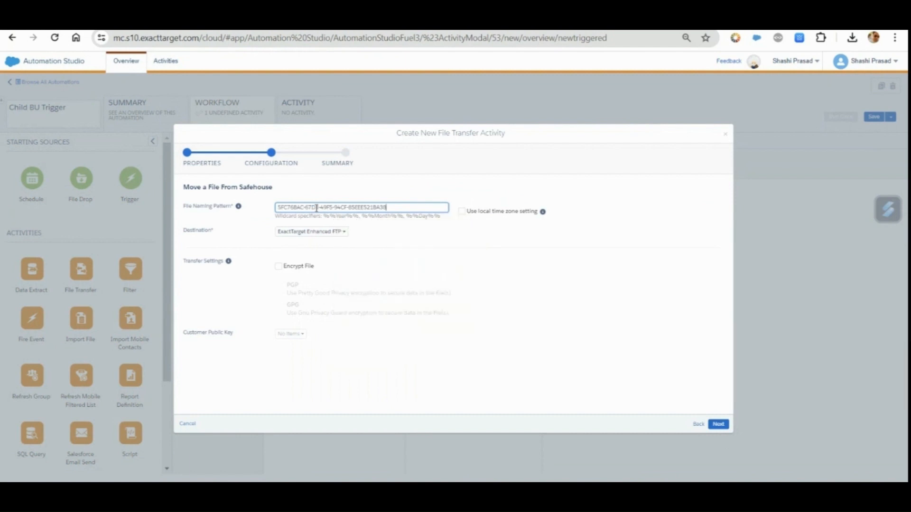
{"action": "key", "text": "ctrl+a"}
{"action": "type", "text": "pa"}
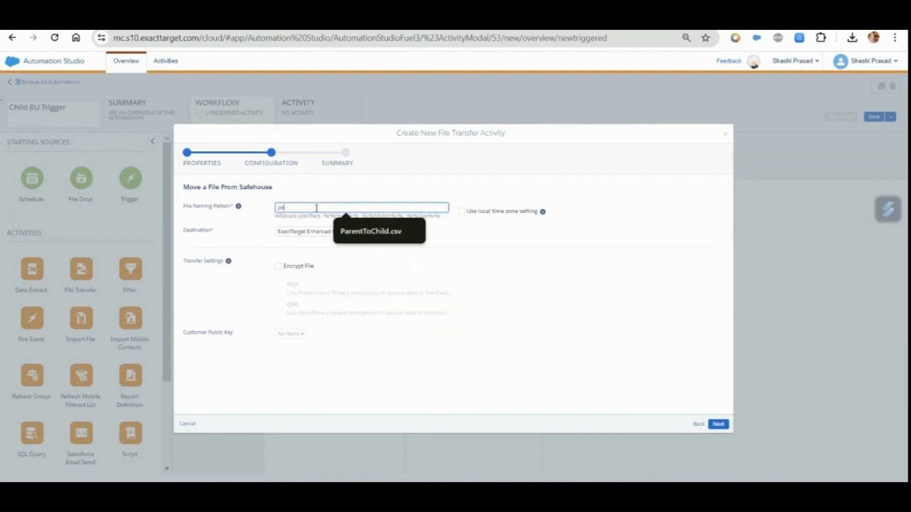
{"action": "left_click", "coordinate": [387, 237]}
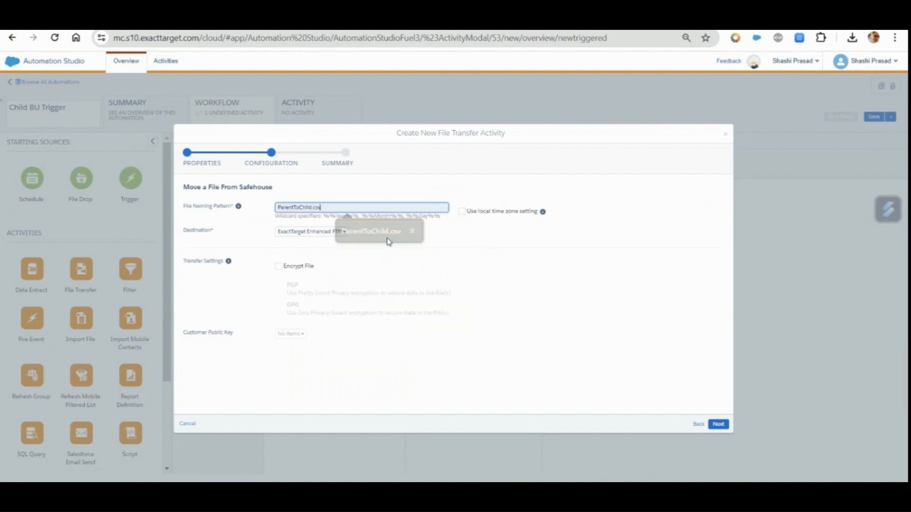
{"action": "left_click", "coordinate": [325, 232]}
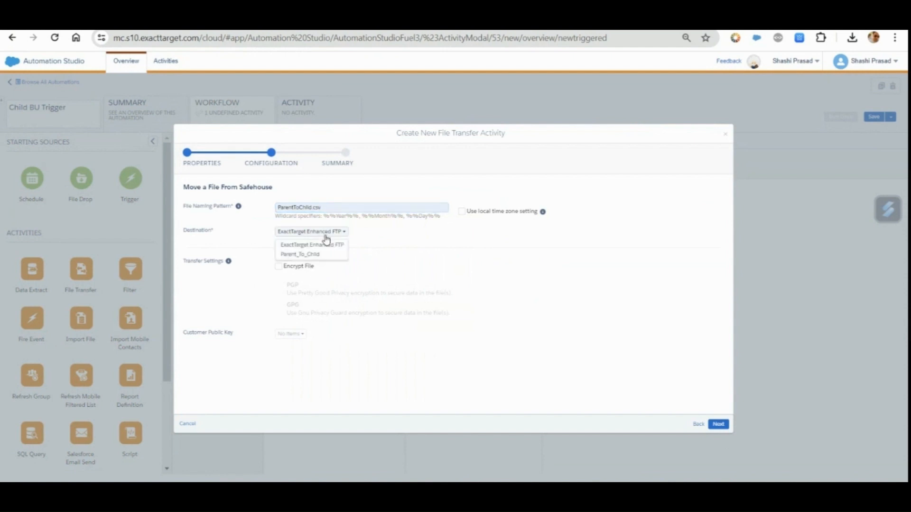
{"action": "left_click", "coordinate": [318, 256]}
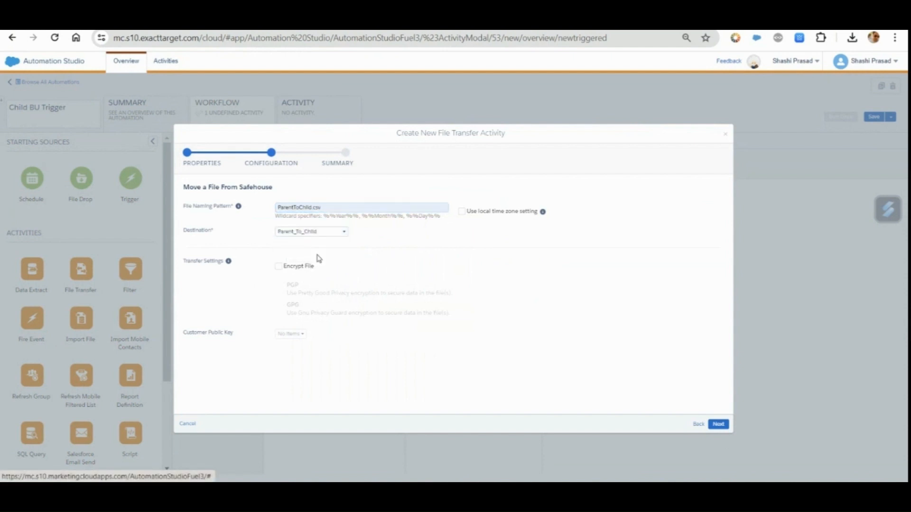
{"action": "left_click", "coordinate": [727, 427]}
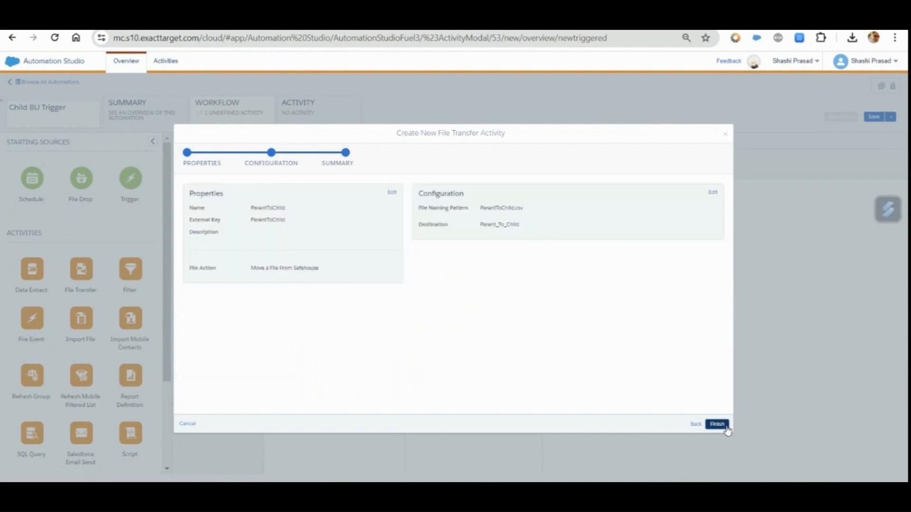
{"action": "left_click", "coordinate": [717, 424]}
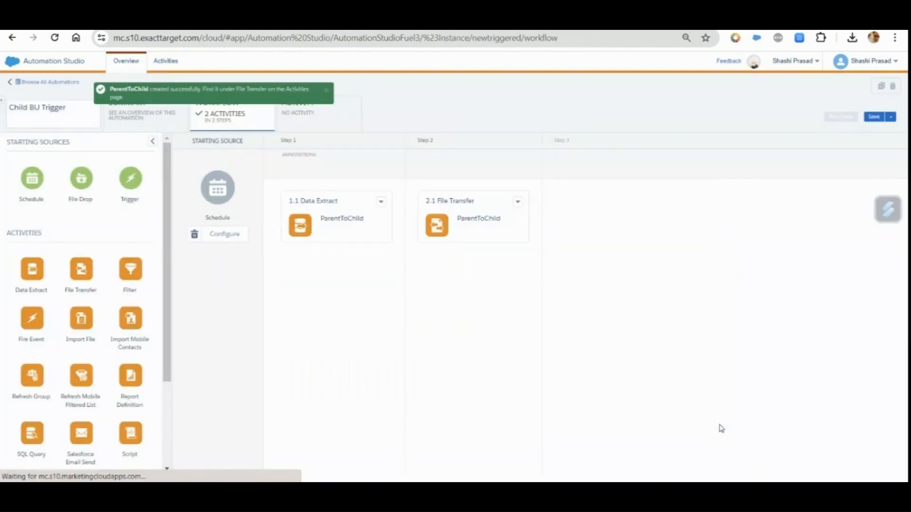
Save the Child BU Trigger automation and run it once with all activities selected
{"action": "left_click", "coordinate": [873, 116]}
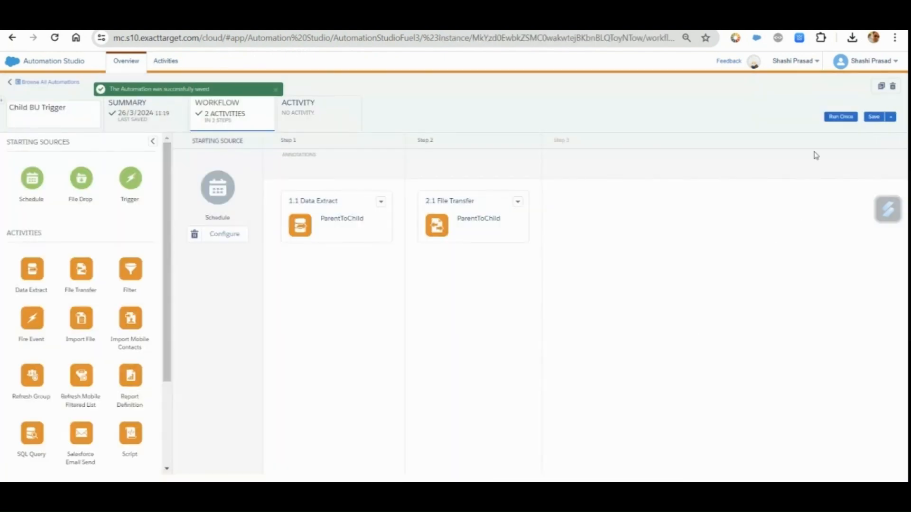
{"action": "left_click", "coordinate": [842, 118]}
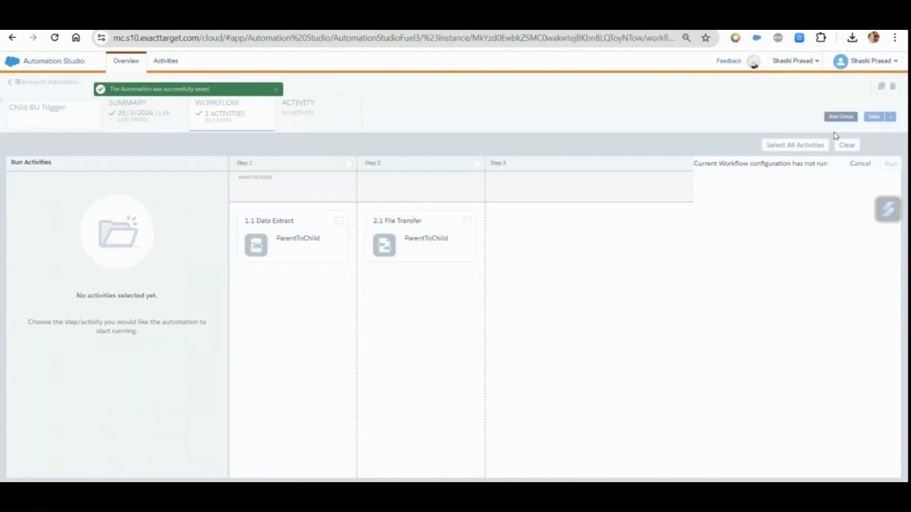
{"action": "left_click", "coordinate": [795, 145]}
{"action": "left_click", "coordinate": [890, 164]}
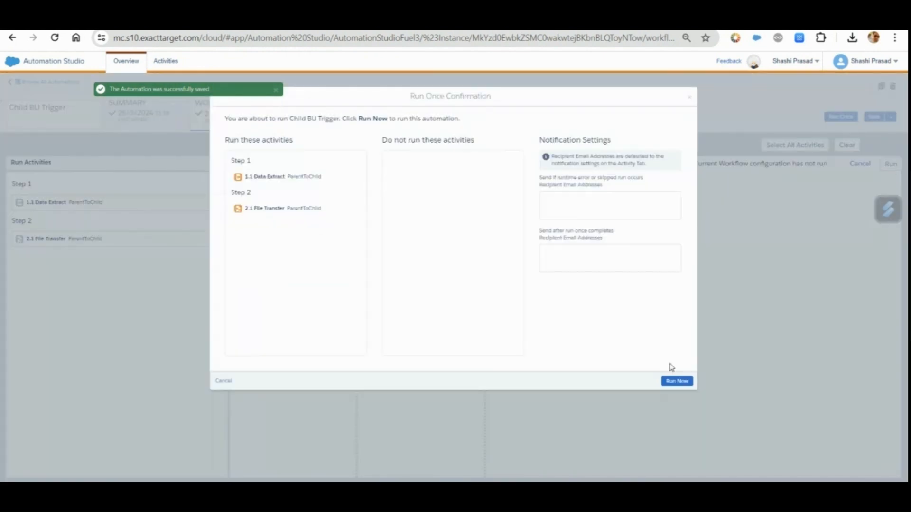
{"action": "left_click", "coordinate": [682, 381]}
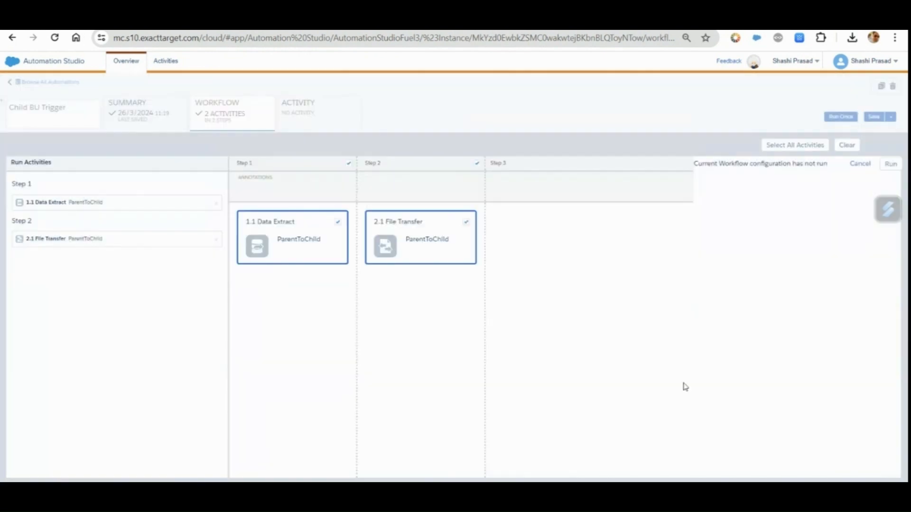
Check the automation runs in the parent and Child A business units and the records in Child A's Products data extension
{"action": "left_click", "coordinate": [309, 117]}
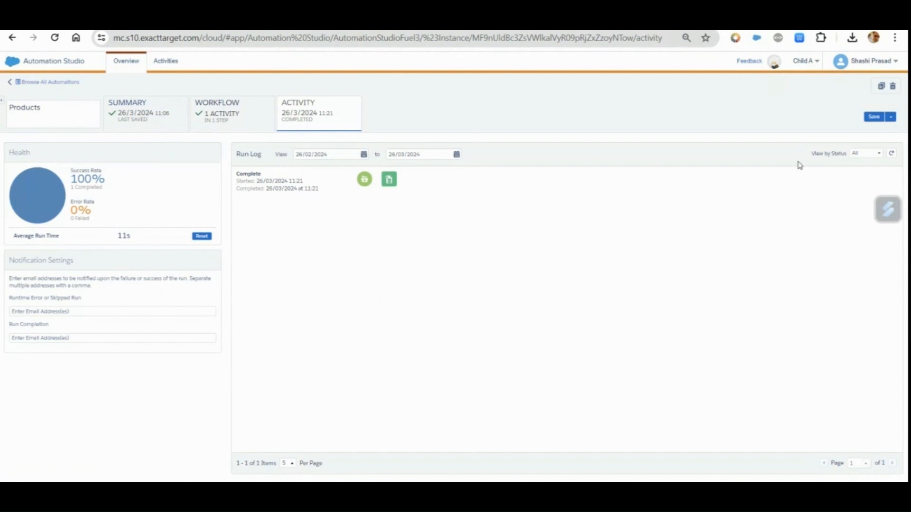
{"action": "left_click", "coordinate": [248, 116]}
{"action": "left_click", "coordinate": [328, 116]}
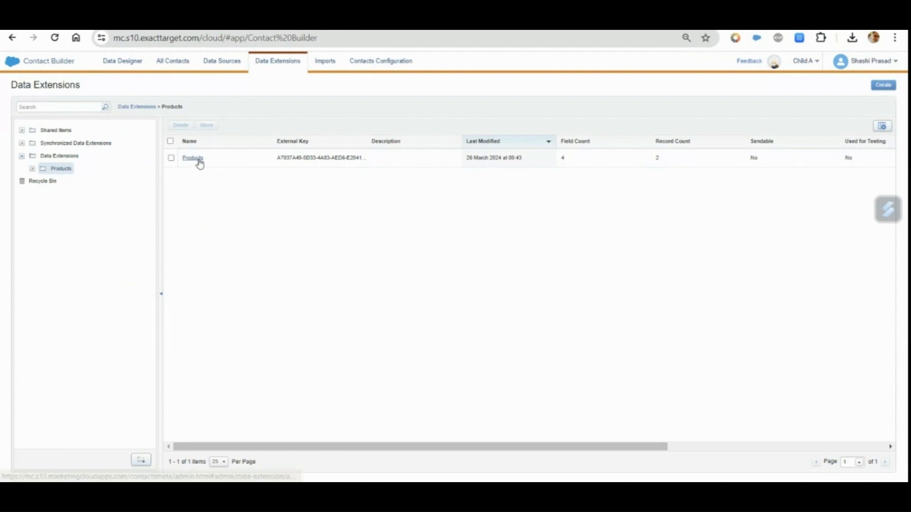
{"action": "left_click", "coordinate": [192, 158]}
{"action": "left_click", "coordinate": [286, 124]}
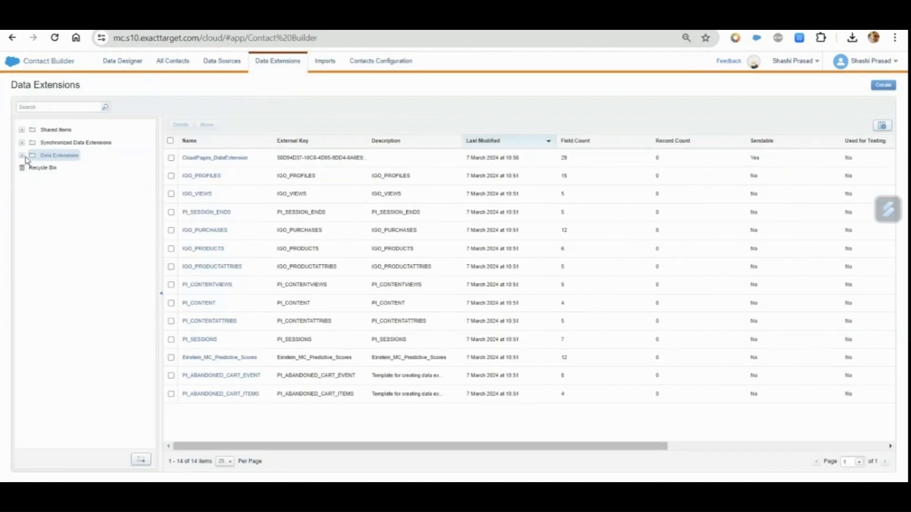
Add records 24 (name24, 500, Euro) and 25 (Name25, 400, Euro) to the parent's Products data extension in the AMPScript folder
{"action": "left_click", "coordinate": [22, 156]}
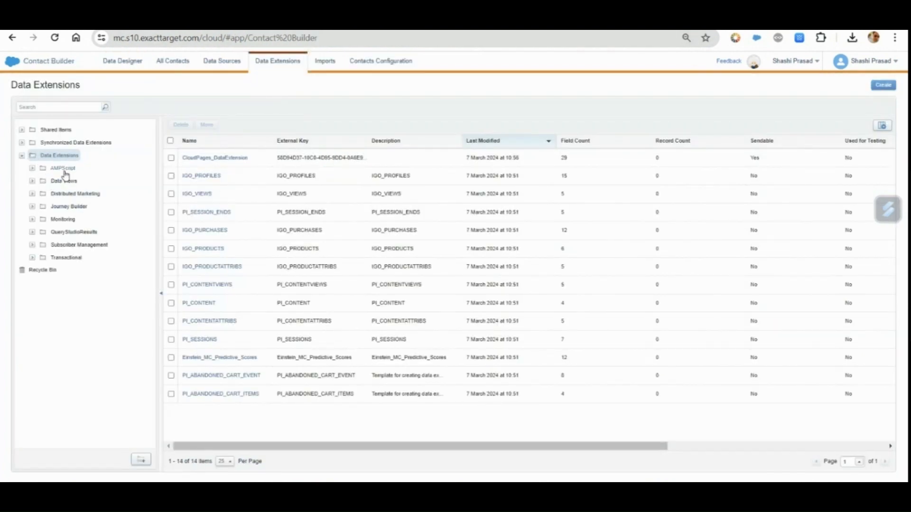
{"action": "left_click", "coordinate": [64, 169]}
{"action": "left_click", "coordinate": [193, 159]}
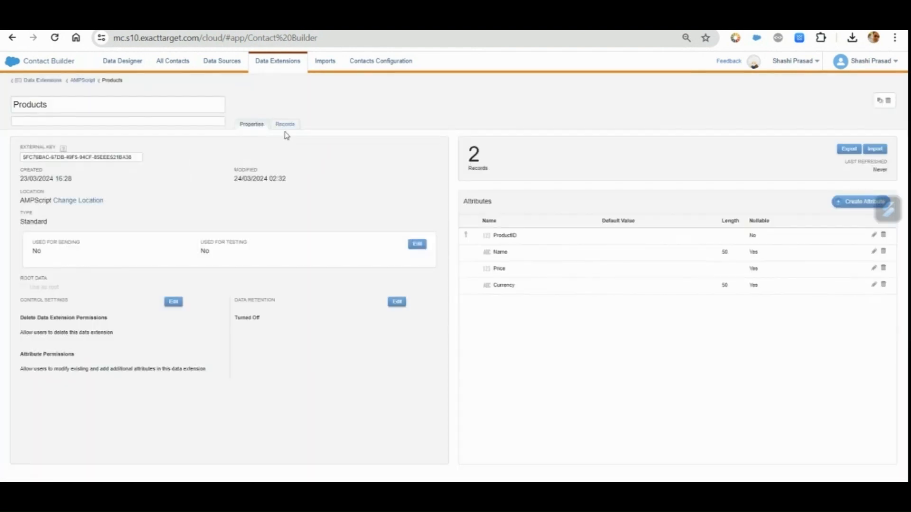
{"action": "left_click", "coordinate": [285, 125]}
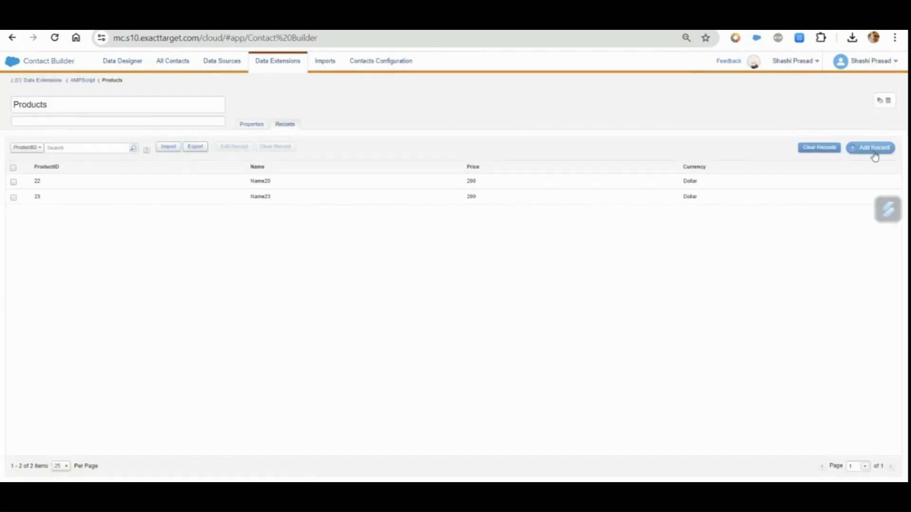
{"action": "left_click", "coordinate": [871, 149]}
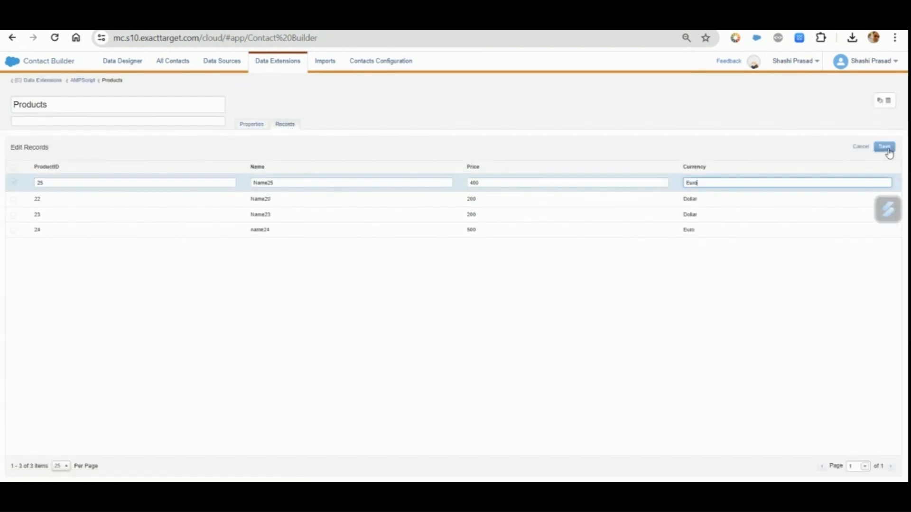
{"action": "left_click", "coordinate": [884, 147]}
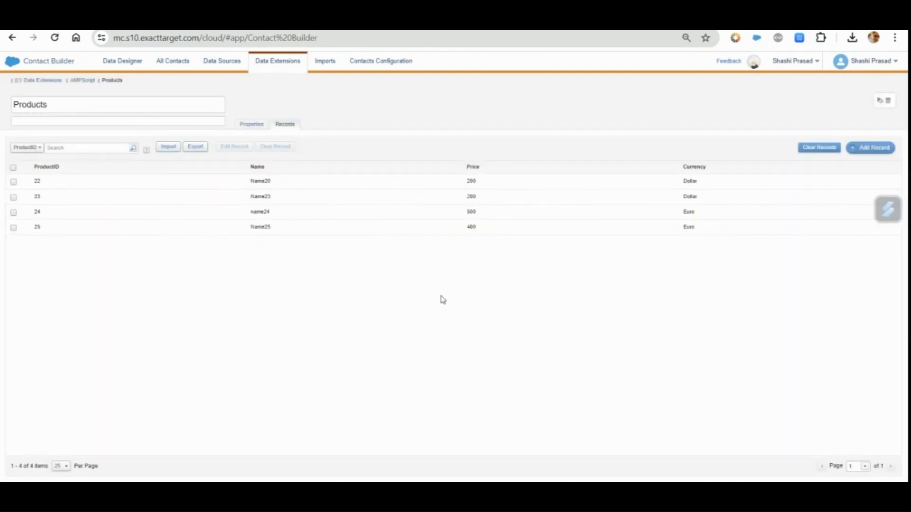
{"action": "left_click", "coordinate": [13, 212]}
{"action": "left_click", "coordinate": [14, 228]}
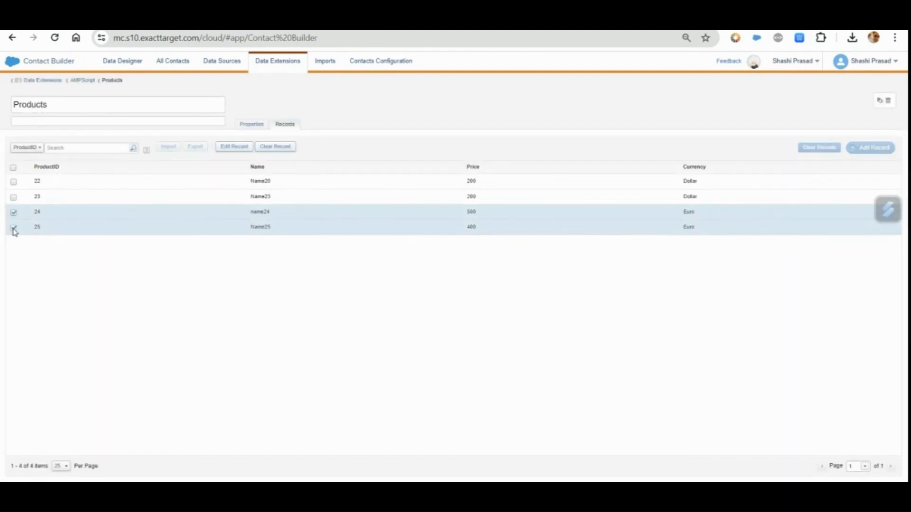
{"action": "left_click", "coordinate": [14, 228]}
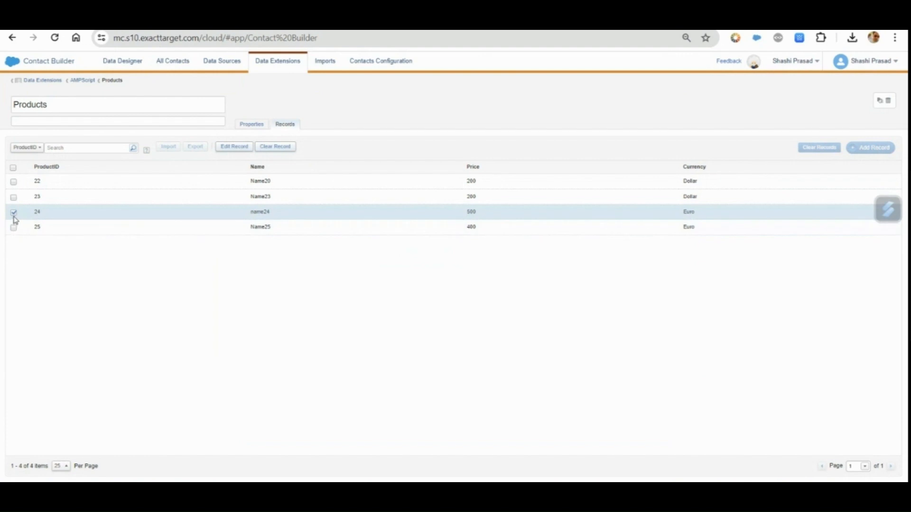
{"action": "left_click", "coordinate": [13, 212]}
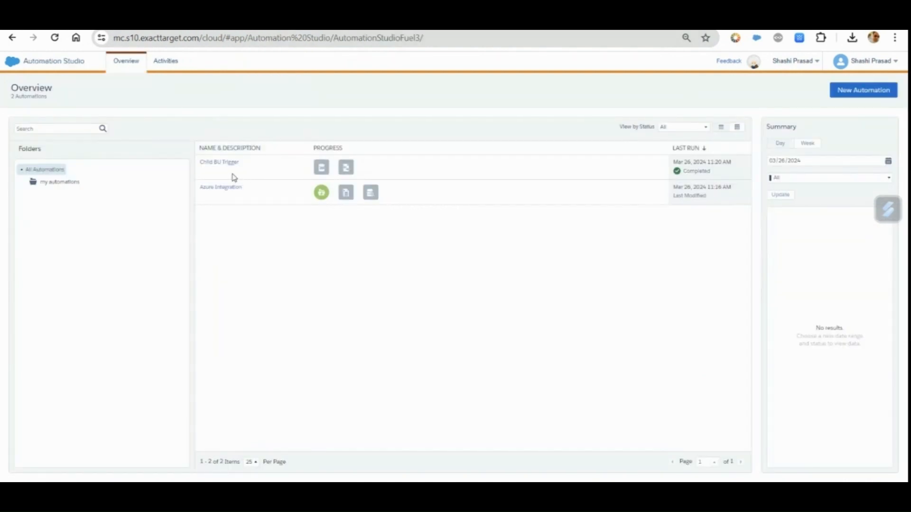
Open Child BU Trigger in Automation Studio and run it once again with both activities
{"action": "left_click", "coordinate": [221, 165]}
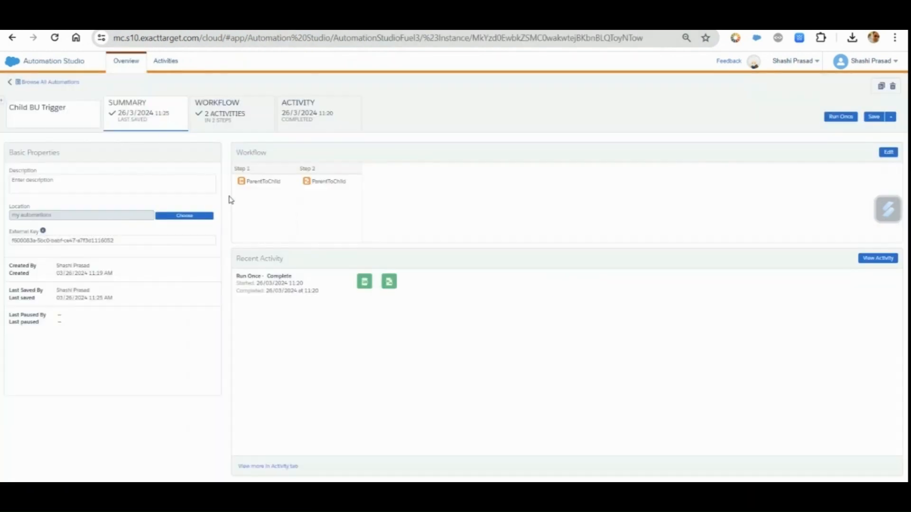
{"action": "left_click", "coordinate": [845, 118]}
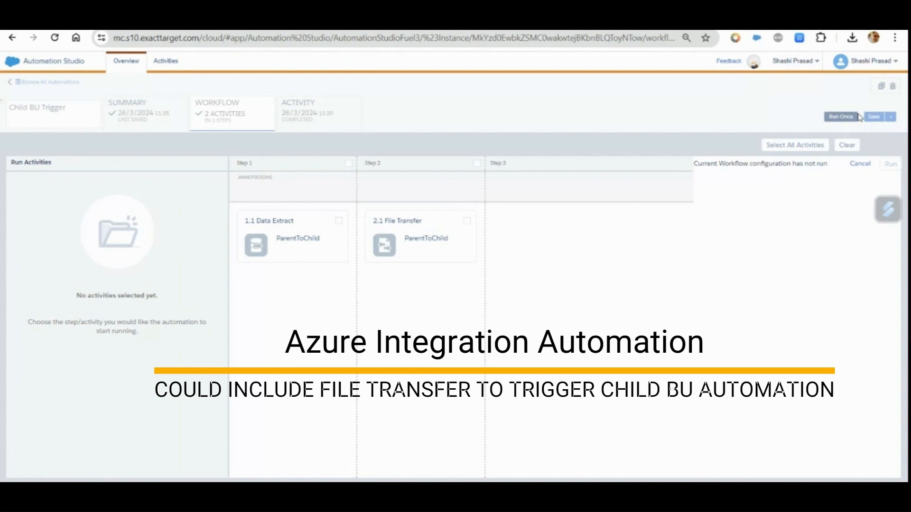
{"action": "left_click", "coordinate": [787, 145]}
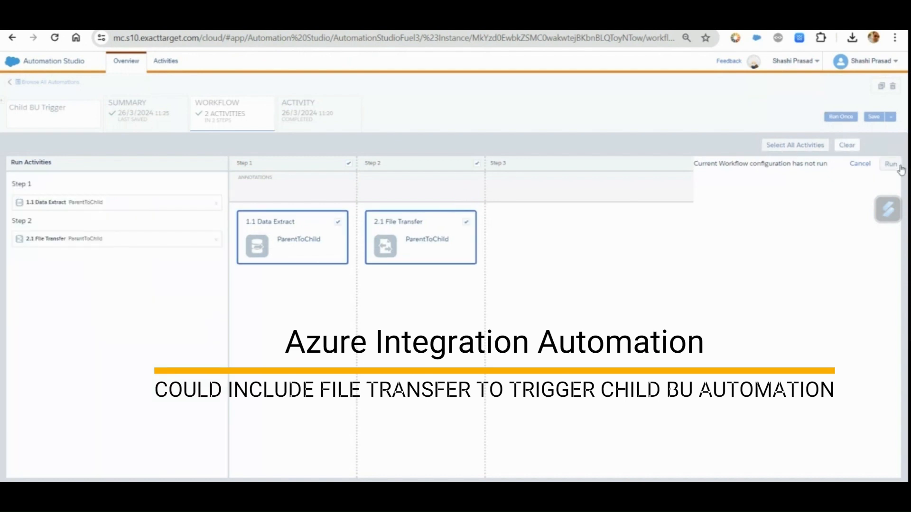
{"action": "left_click", "coordinate": [891, 164]}
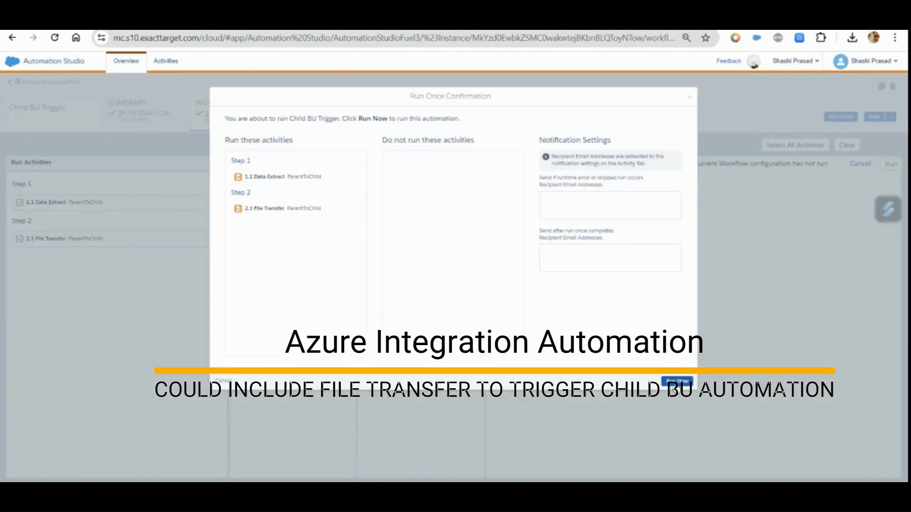
{"action": "left_click", "coordinate": [677, 382]}
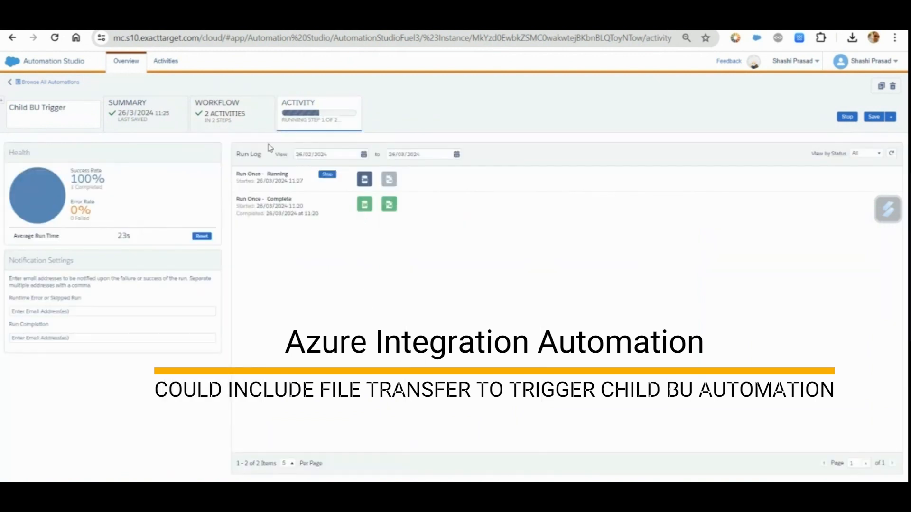
Check the run progress of Child BU Trigger and the run log of Child A's Products automation
{"action": "left_click", "coordinate": [242, 122]}
{"action": "left_click", "coordinate": [313, 114]}
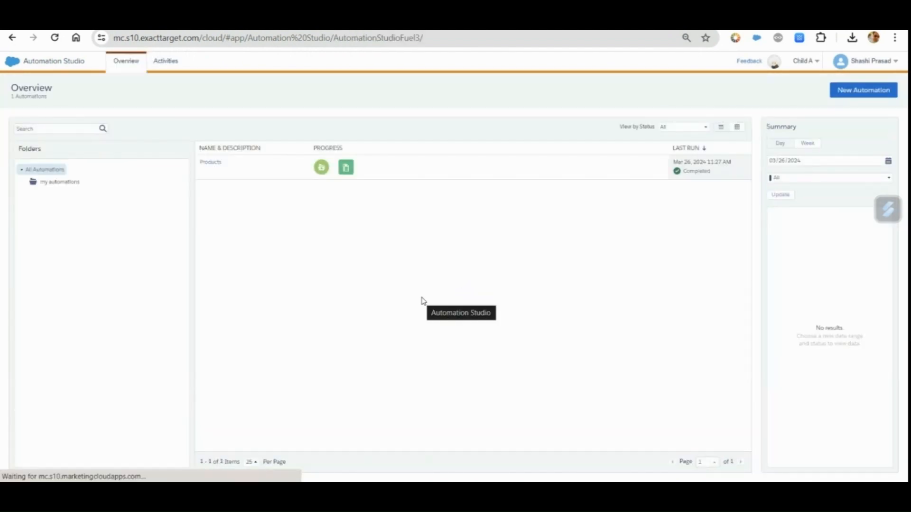
{"action": "left_click", "coordinate": [214, 163]}
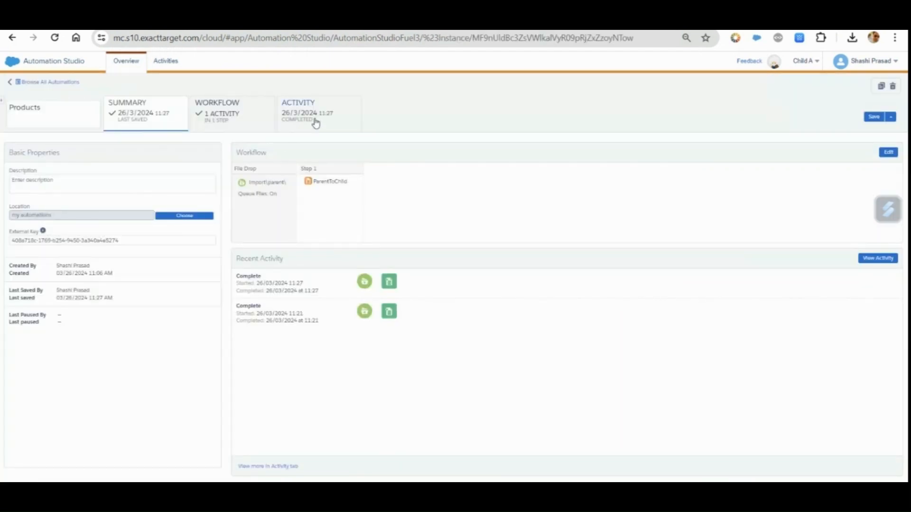
{"action": "left_click", "coordinate": [315, 122]}
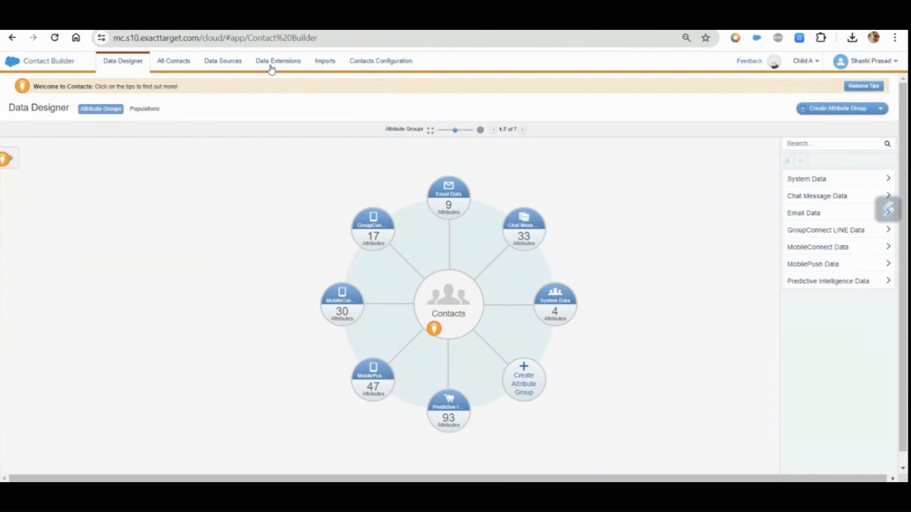
View the records of Child A's Products data extension in Contact Builder and select products 24 and 25
{"action": "left_click", "coordinate": [271, 68]}
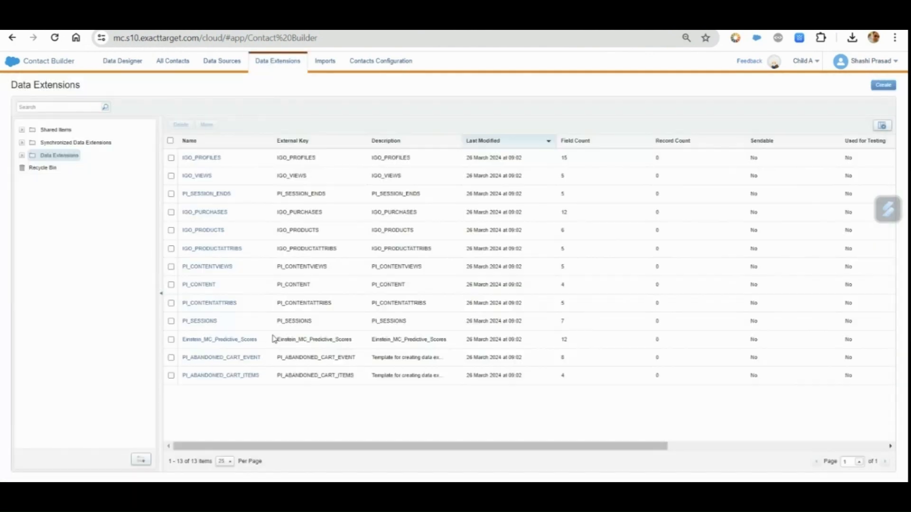
{"action": "left_click", "coordinate": [21, 155]}
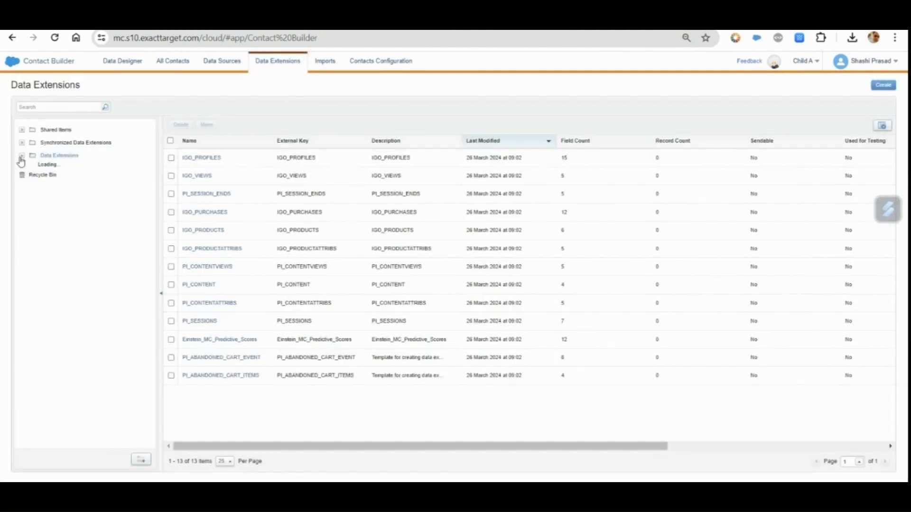
{"action": "left_click", "coordinate": [55, 169]}
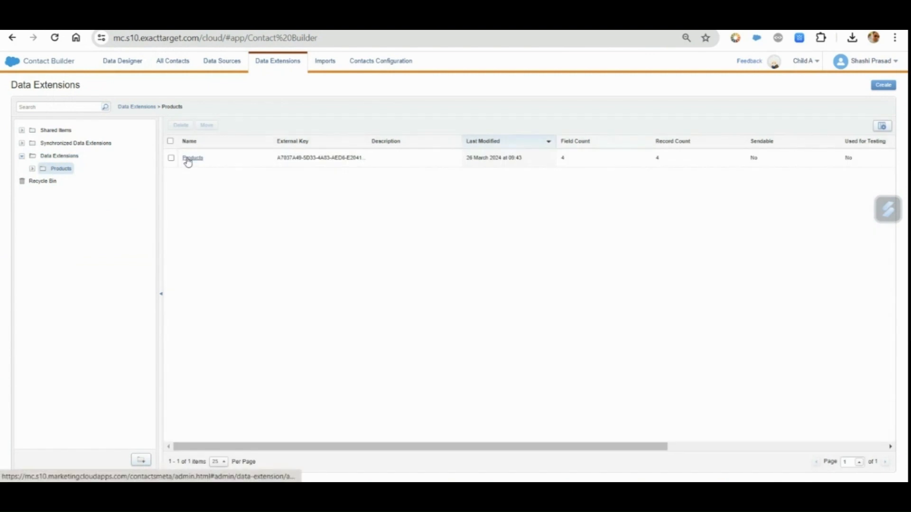
{"action": "left_click", "coordinate": [189, 159]}
{"action": "left_click", "coordinate": [285, 124]}
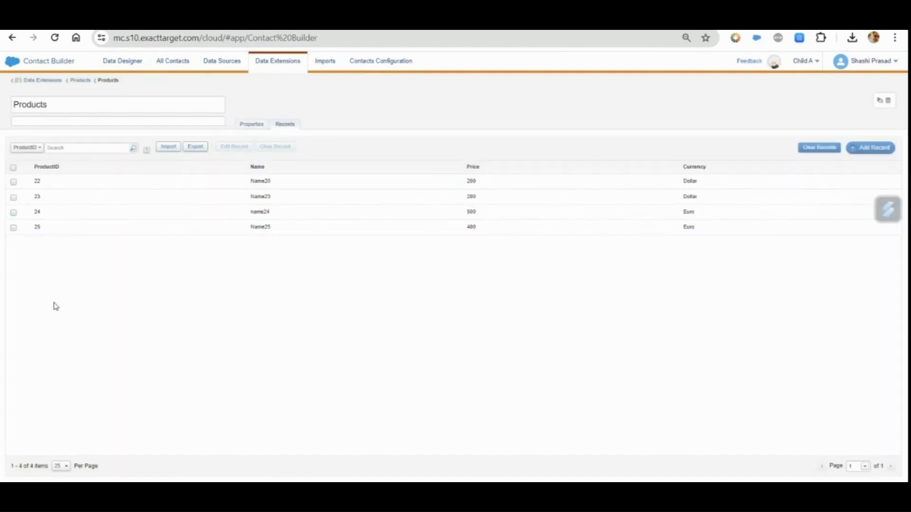
{"action": "left_click", "coordinate": [14, 213]}
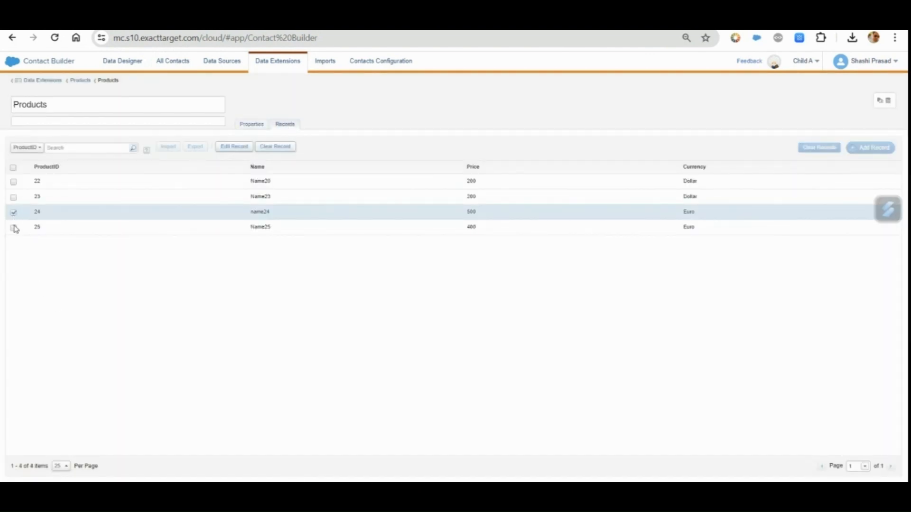
{"action": "left_click", "coordinate": [13, 228]}
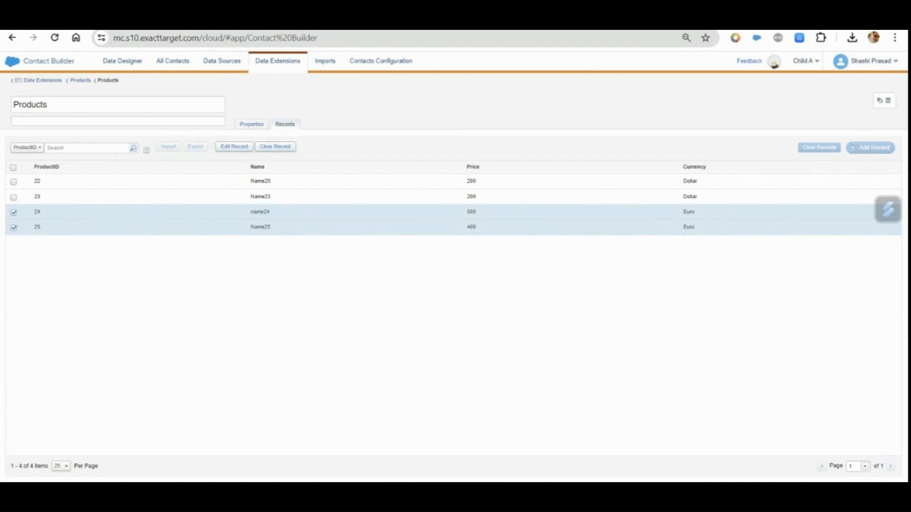
Switch to the image viewer showing the sequence diagram of Azure, Parent BU and Child BU
{"action": "left_click", "coordinate": [561, 496]}
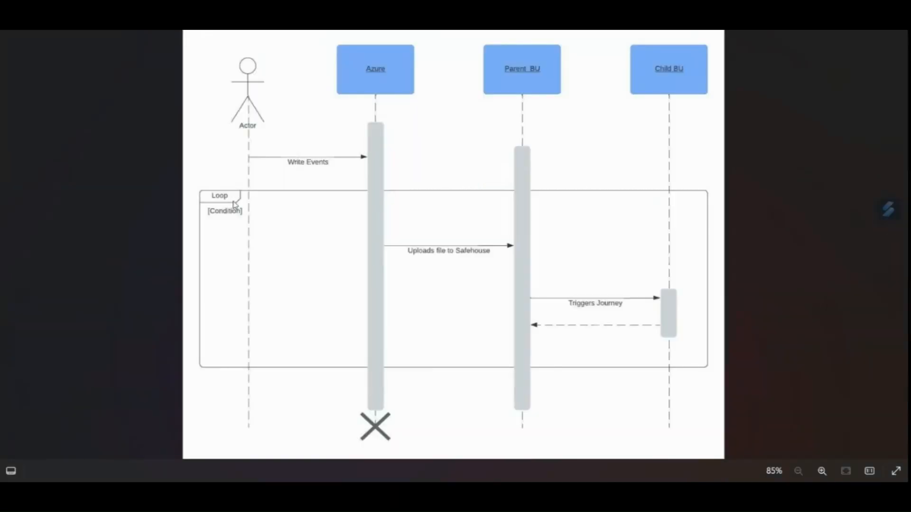